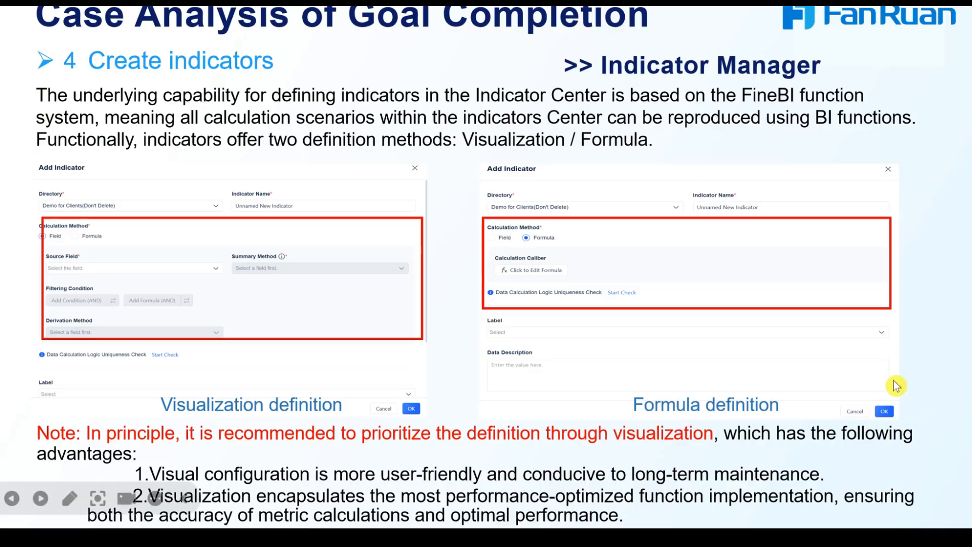
click(897, 386)
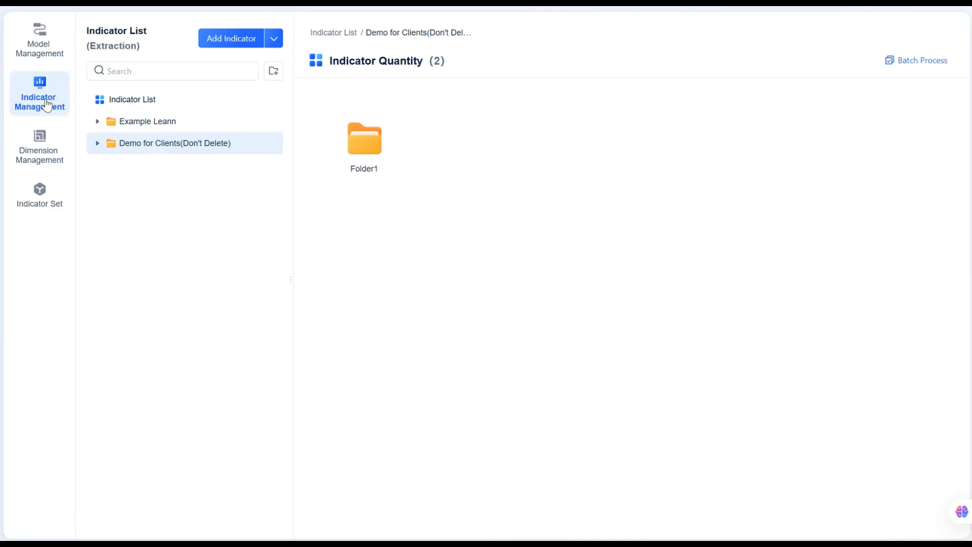
Add a folder named "Analysis of Goal Completion" inside the Demo for Clients(Don't Delete) folder of the indicator list
click(256, 144)
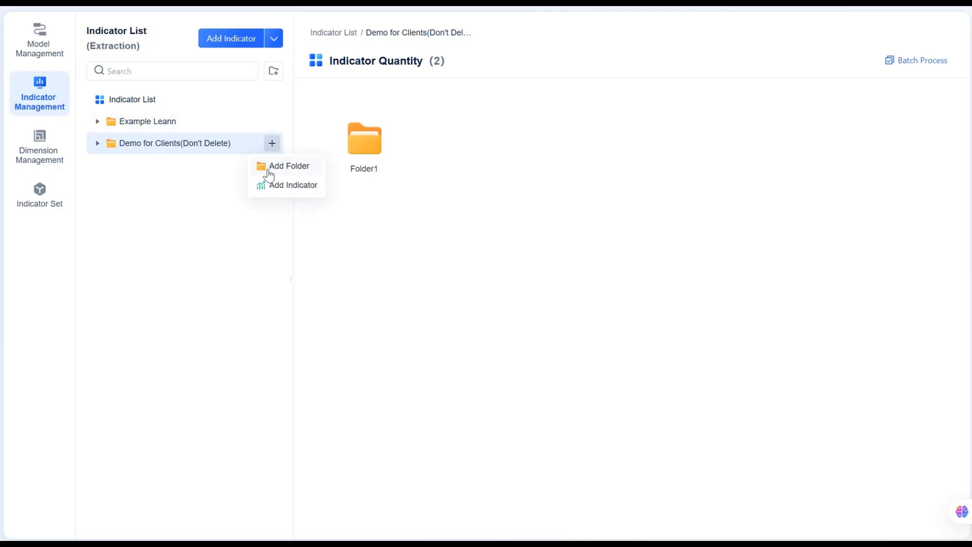
click(269, 167)
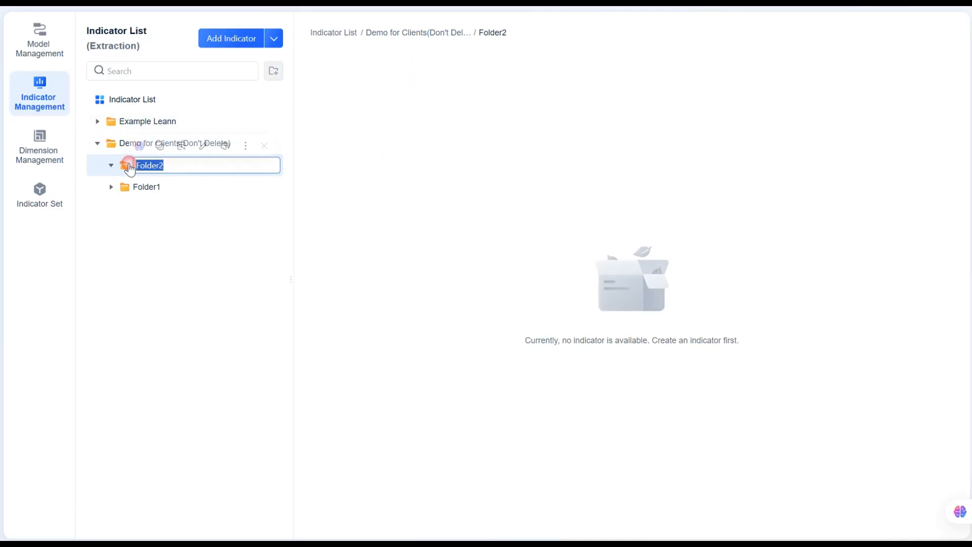
text(Analysis of Goal Completion)
click(264, 223)
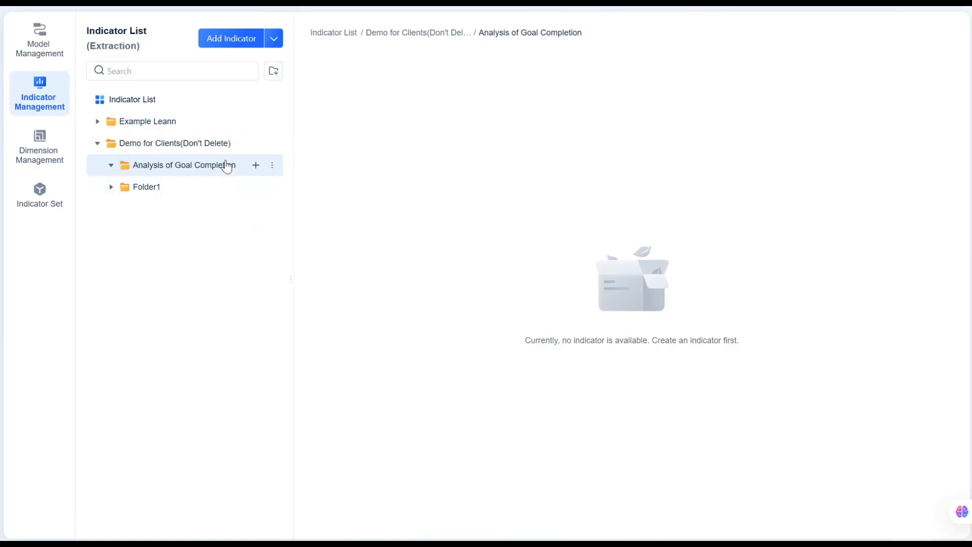
Start a new indicator in the Analysis of Goal Completion folder and name it "P_Sales Indicator"
click(257, 166)
click(280, 211)
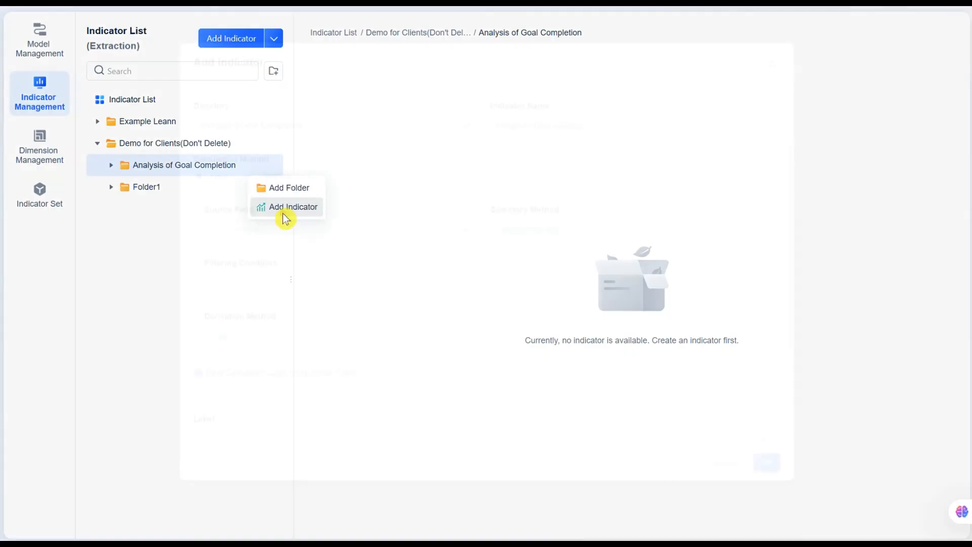
click(548, 128)
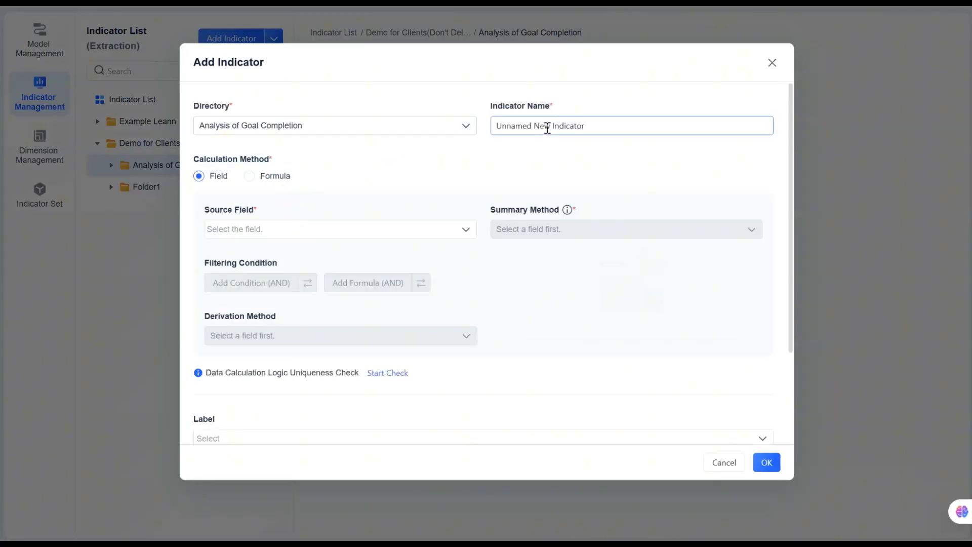
drag(548, 125, 488, 124)
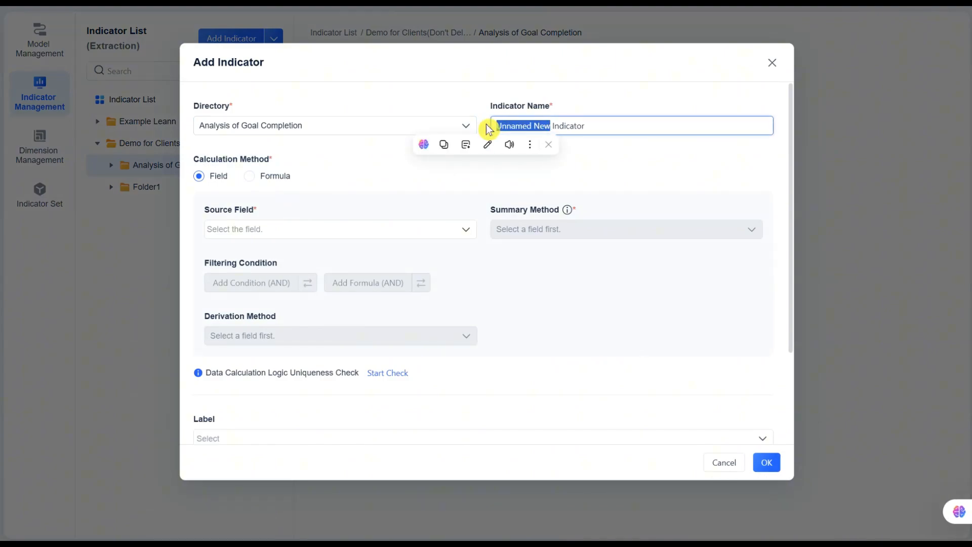
text(P_Sales)
click(489, 158)
Enter the data description "Total Contract Value on the Contract Fact Table" for the new indicator
scroll(488, 157, down, 1)
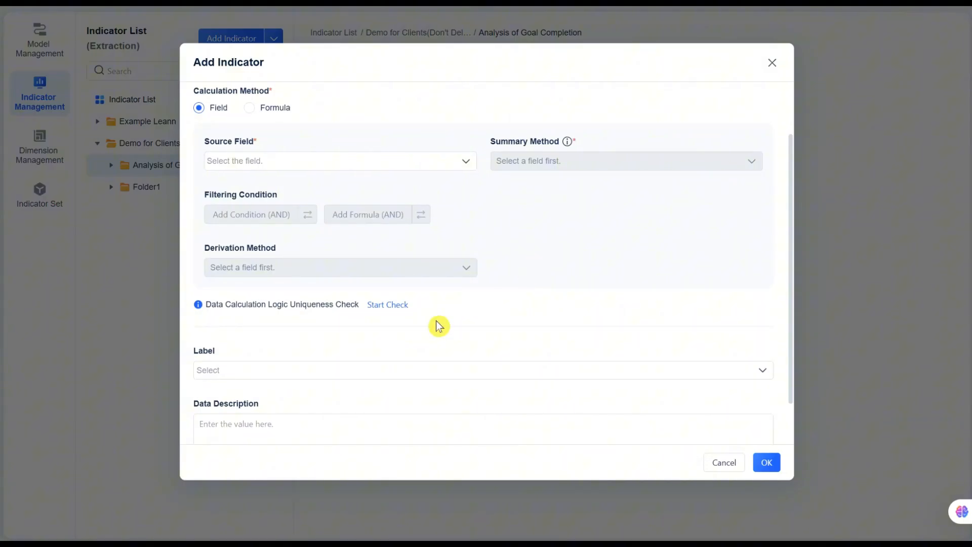
click(269, 423)
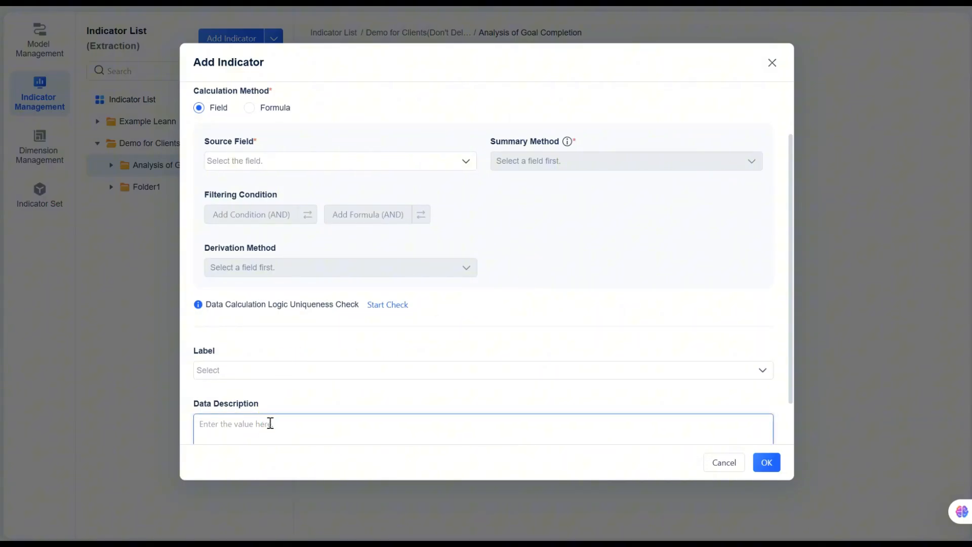
text(Total Contract Value on the Contract Fact Table)
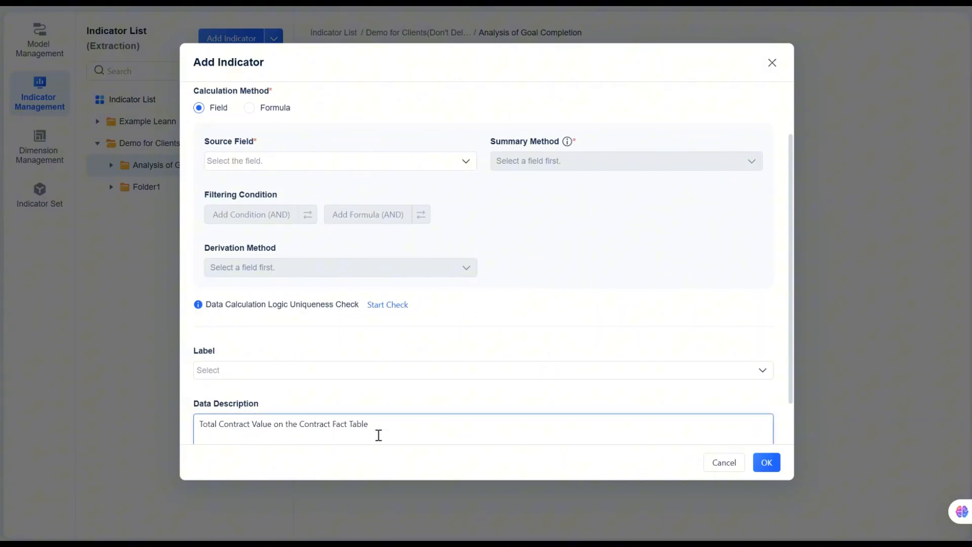
Set the indicator's source field to Total Contract Value from FACT_Contract Fact Table in the Analysis of Goal Completion model and save the indicator
scroll(378, 436, up, 1)
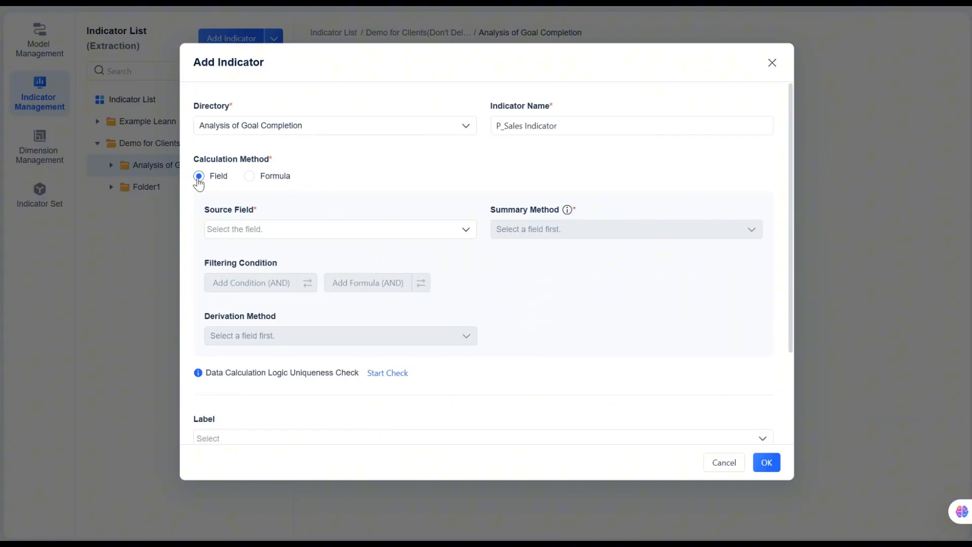
click(221, 235)
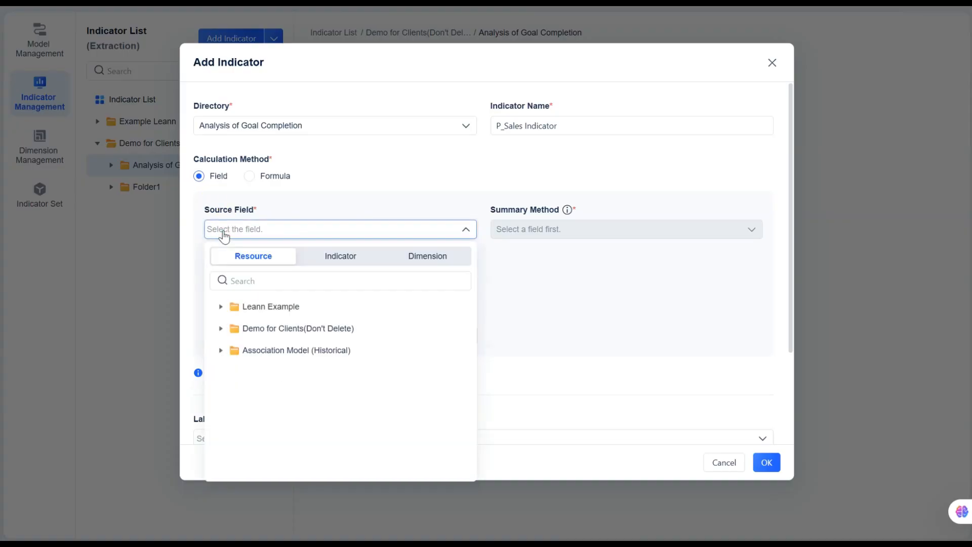
click(221, 328)
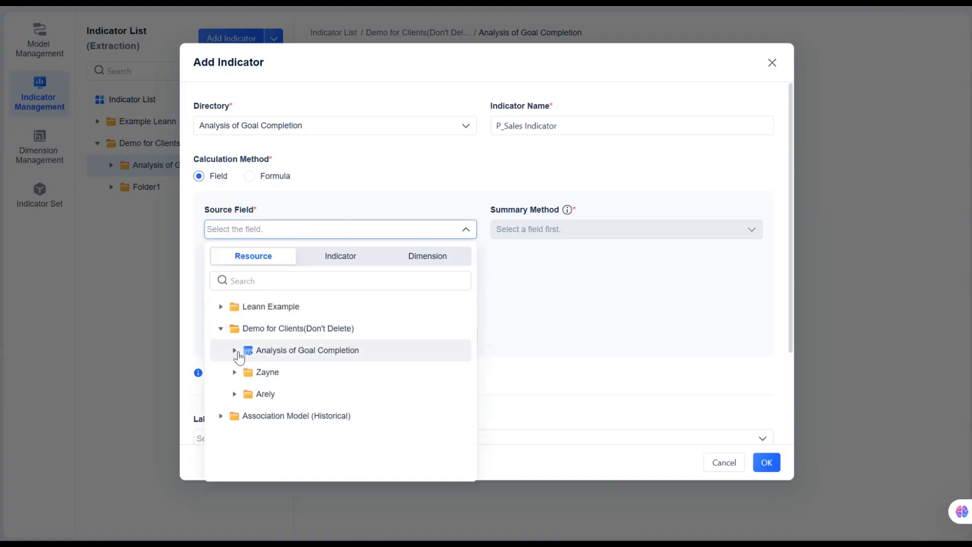
click(234, 350)
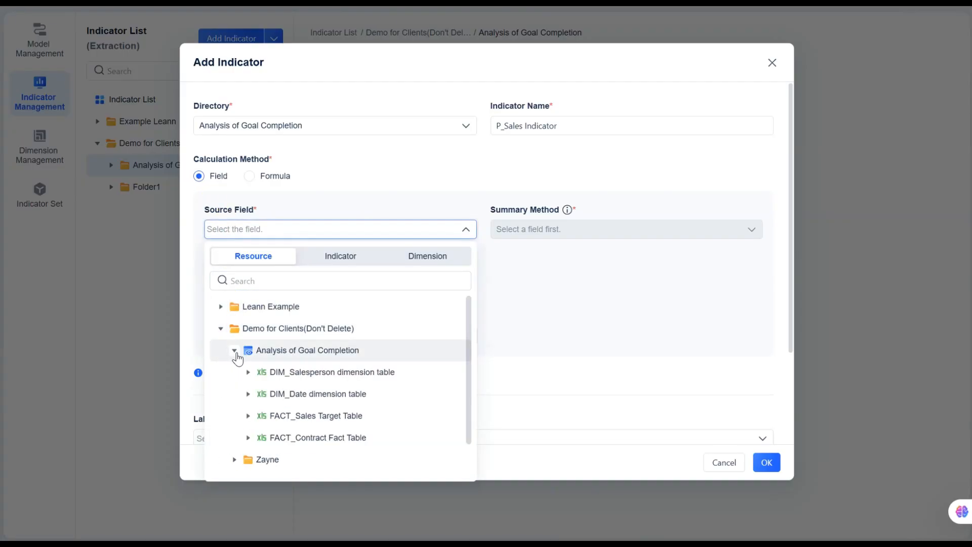
click(252, 438)
scroll(262, 440, down, 3)
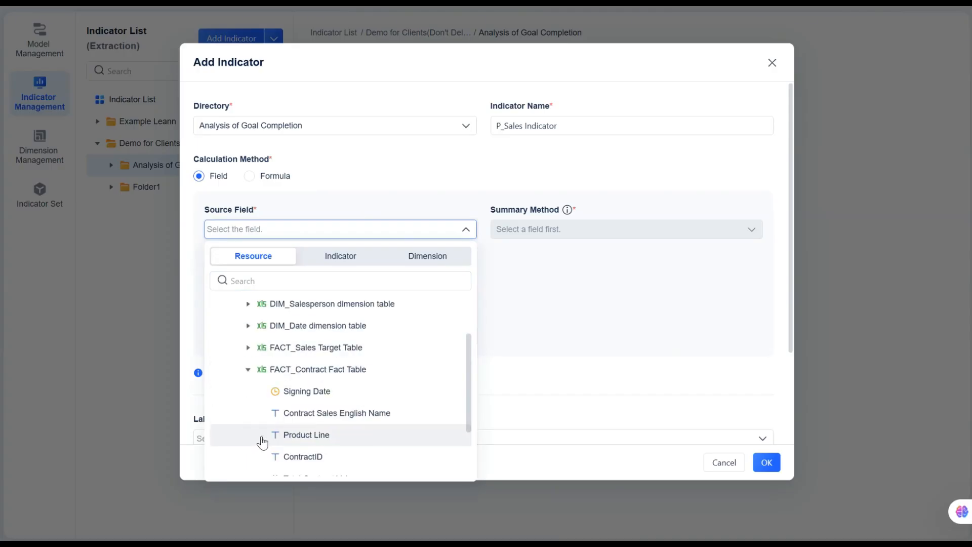
click(290, 410)
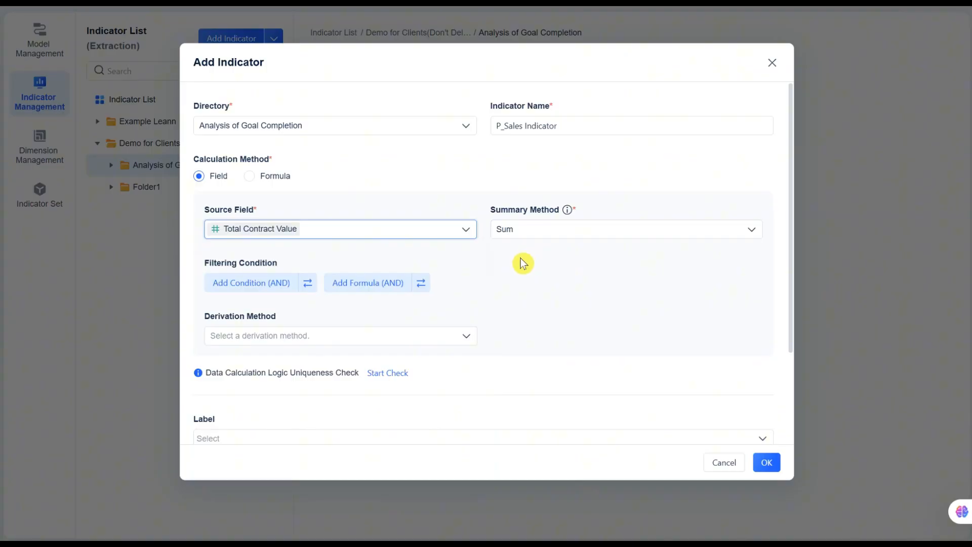
click(766, 463)
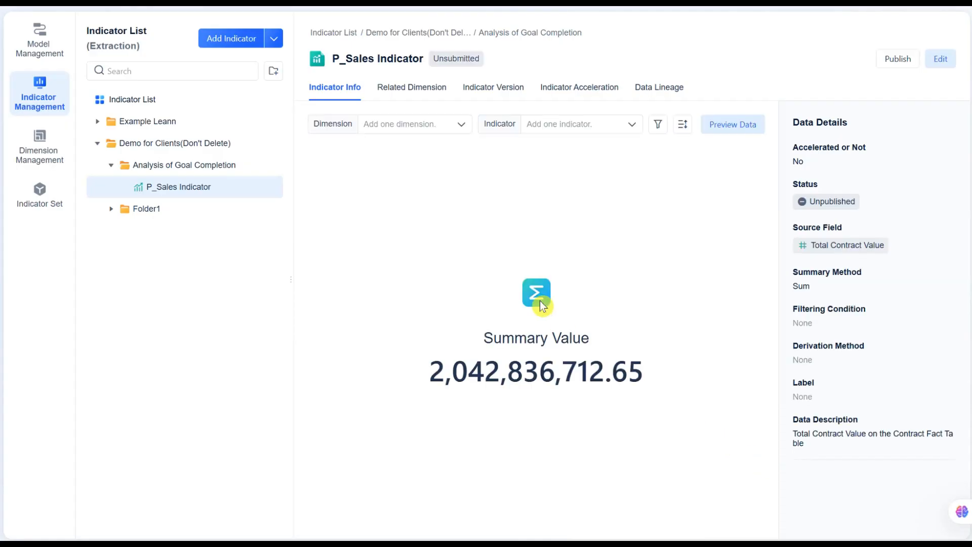
Preview the P_Sales Indicator data broken down by the related A_Salesperson Dimension
click(458, 124)
click(397, 241)
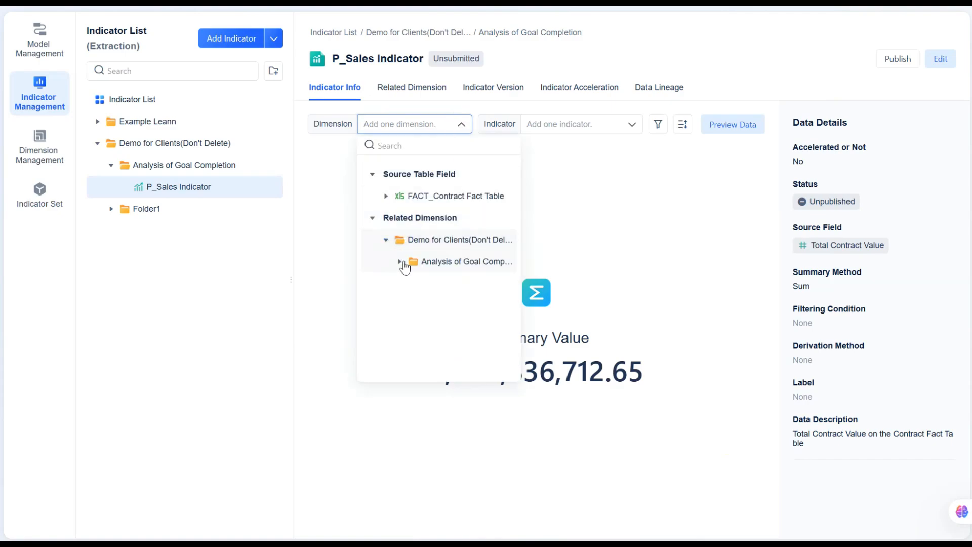
click(399, 262)
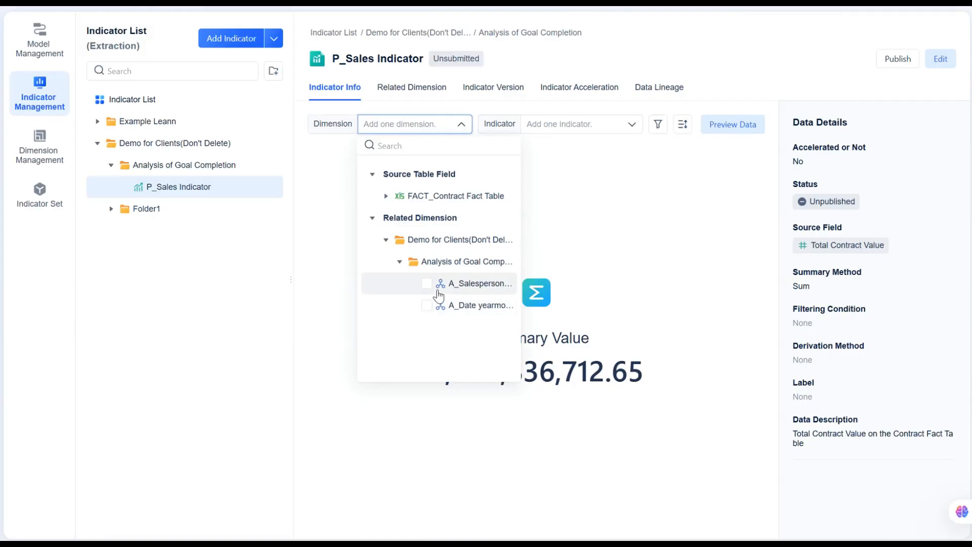
click(435, 284)
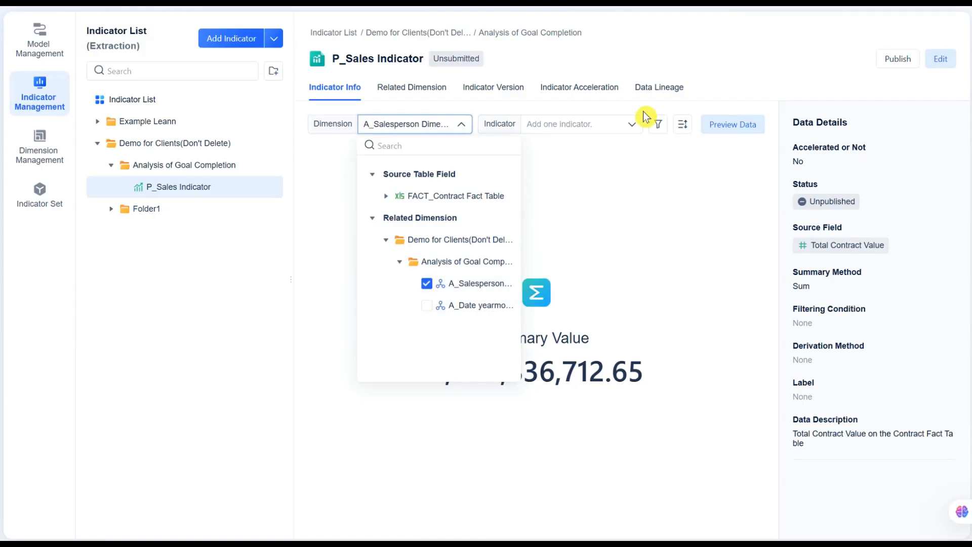
click(714, 124)
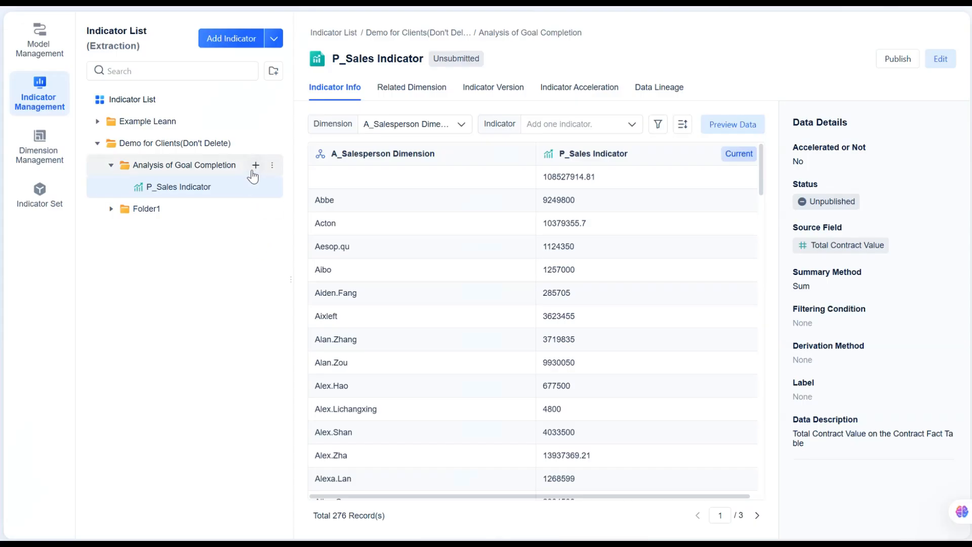
Start another indicator in the Analysis of Goal Completion folder and name it "P_Sales Target Achievement Rate Indicator"
click(271, 165)
click(278, 207)
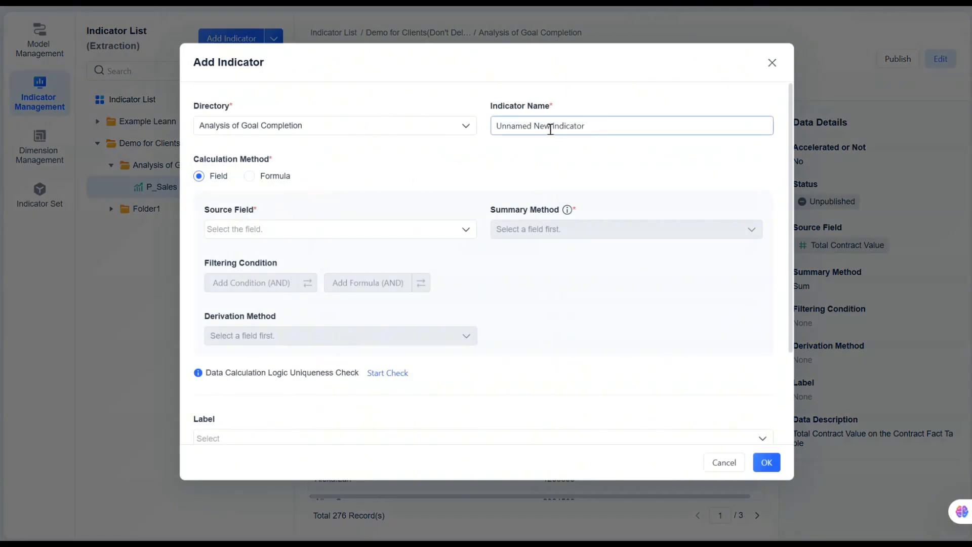
drag(550, 129, 482, 128)
text(Sales Target Achievement Rate)
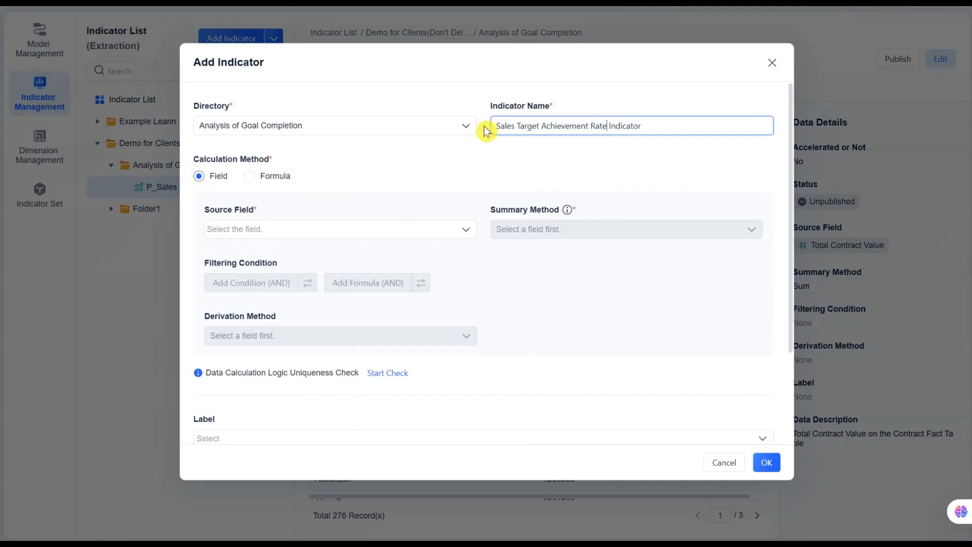
click(492, 129)
text(P_)
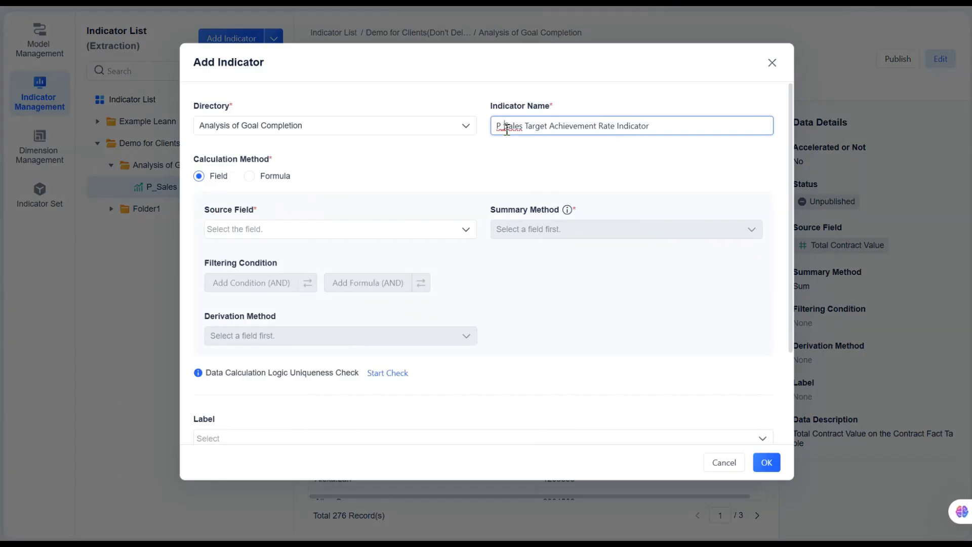
Enter the data description "Sales / Sales Target Table.Sales Target" for the achievement rate indicator
scroll(269, 432, down, 2)
click(271, 430)
text(Sales / Sales Target Table.Sales Target)
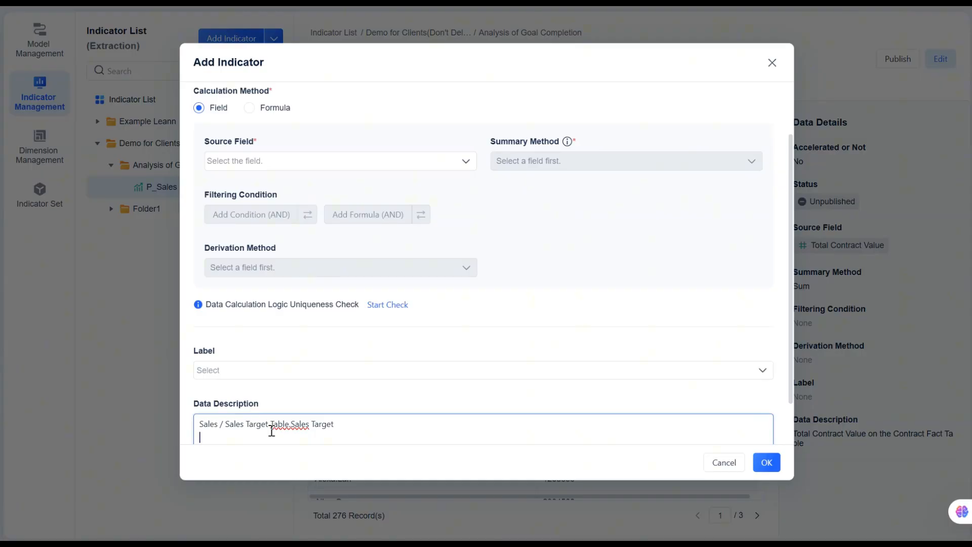
Switch the calculation method to Formula and begin the formula with P_Sales Indicator followed by a division sign
scroll(439, 382, up, 2)
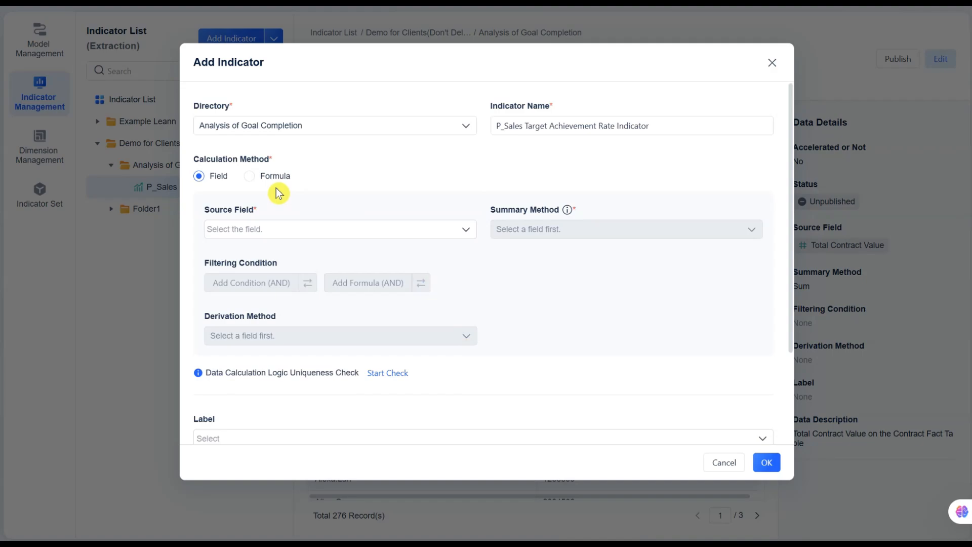
click(249, 177)
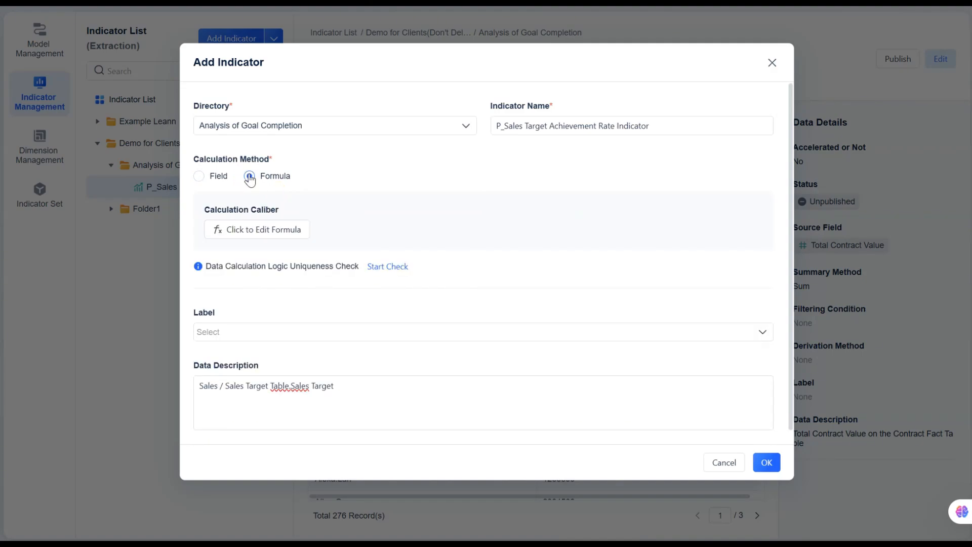
click(251, 229)
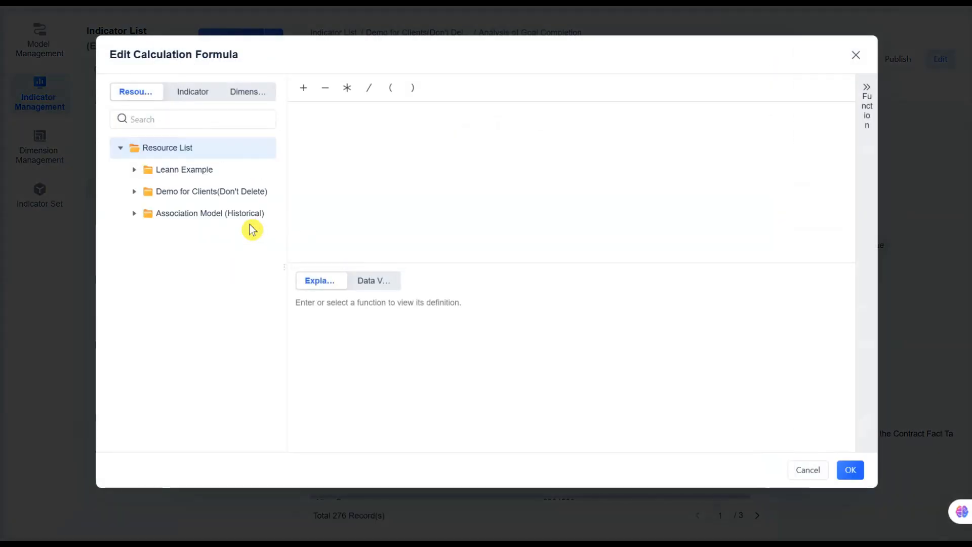
click(191, 98)
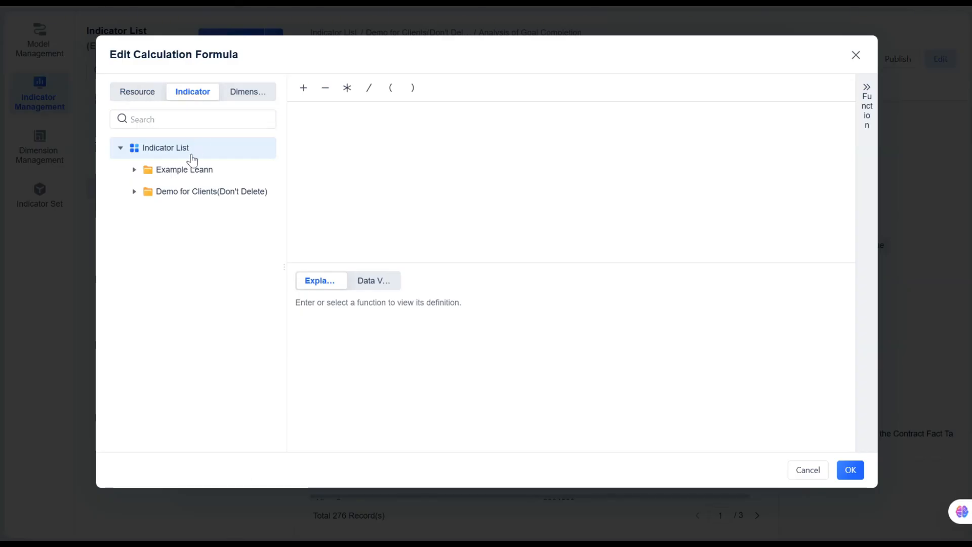
click(134, 192)
click(147, 213)
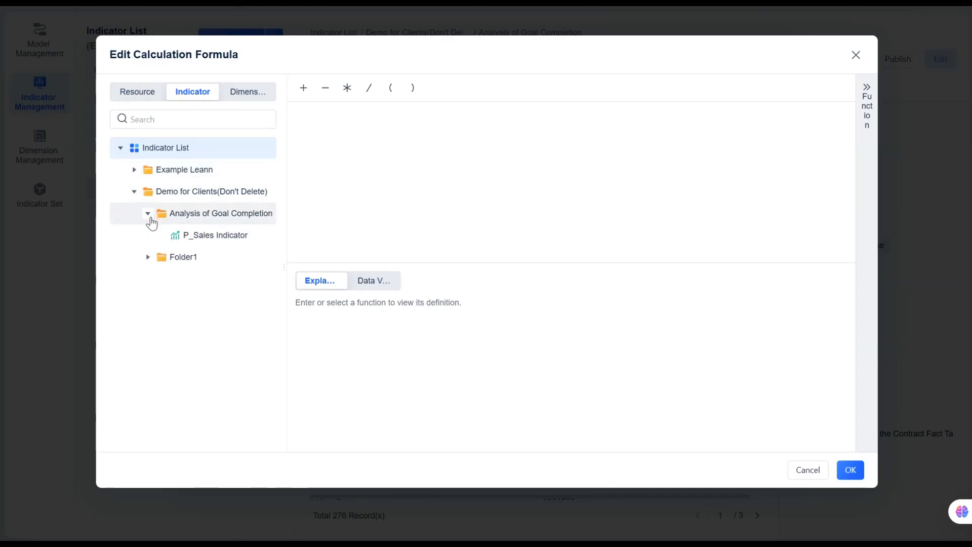
click(203, 238)
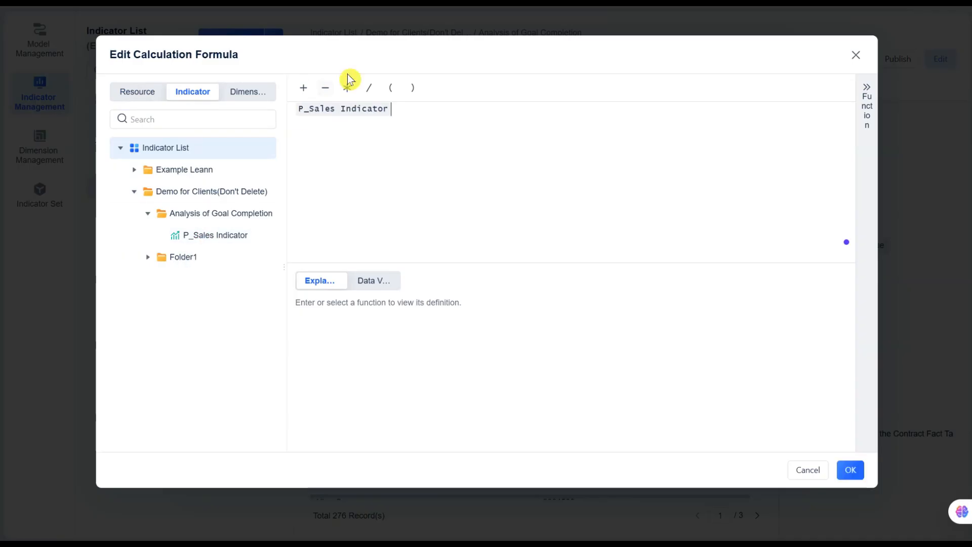
click(369, 88)
Complete the formula's divisor with SUM_AGG of the Sales Target field from the FACT_Sales Target table
click(135, 93)
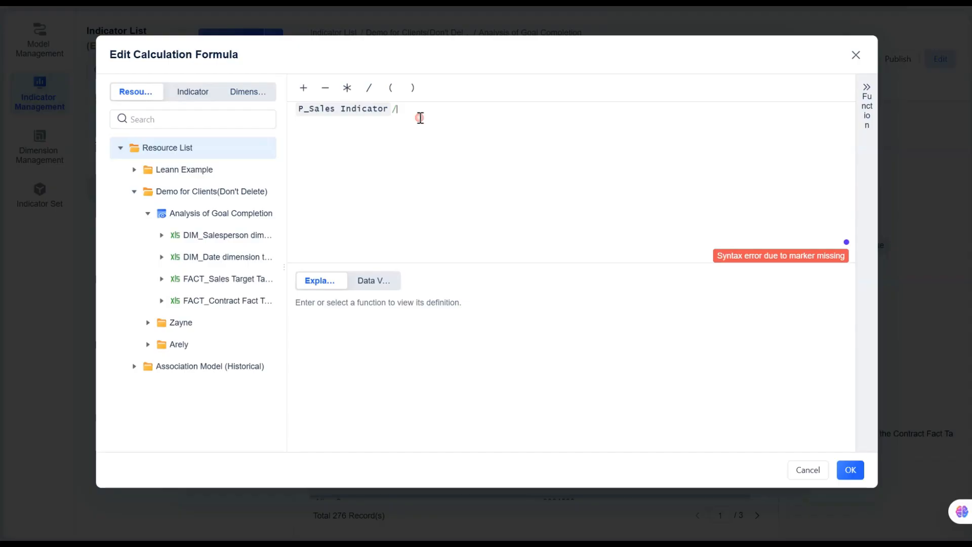
text(SUM)
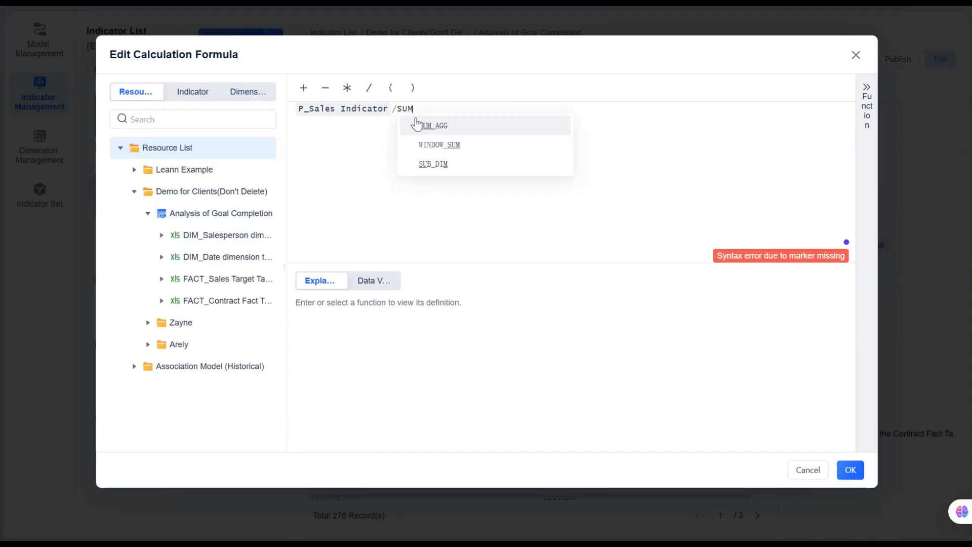
click(416, 125)
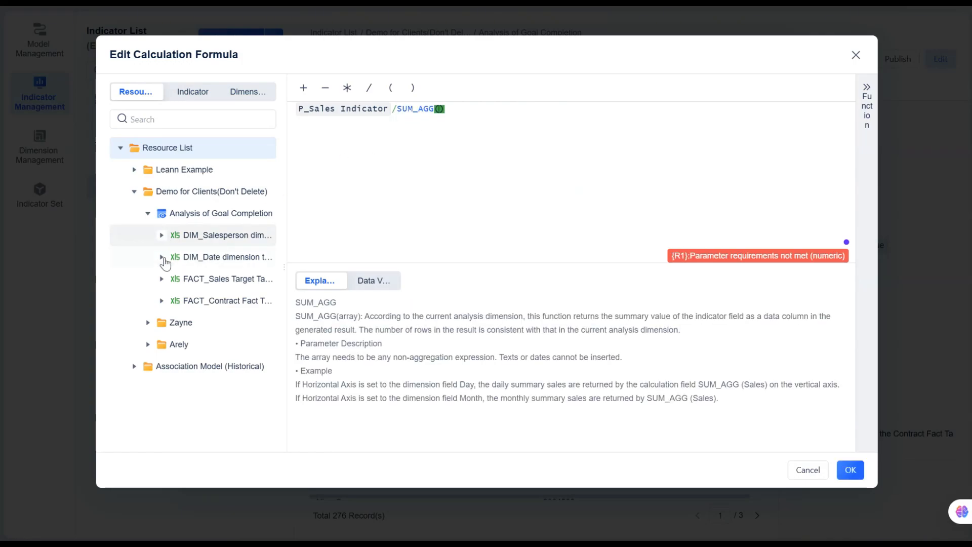
click(161, 279)
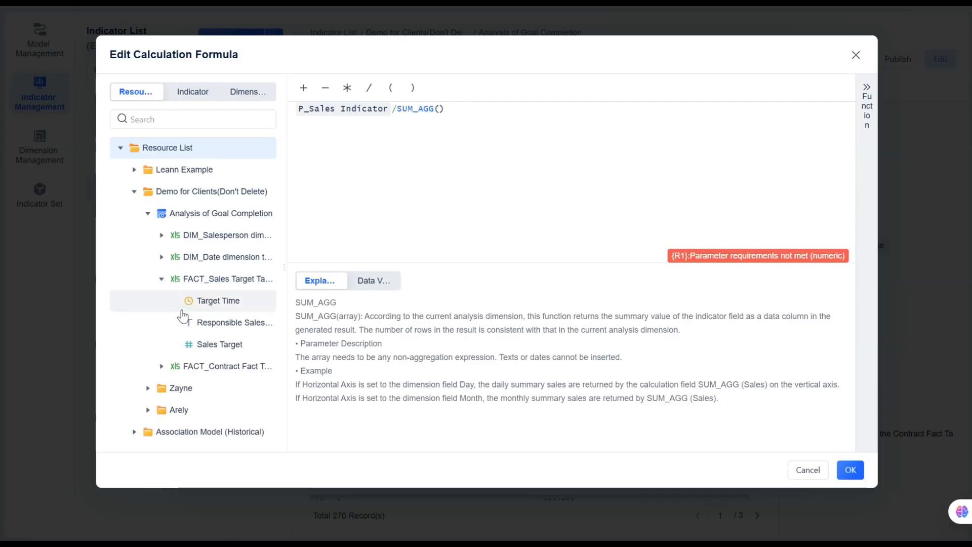
click(198, 346)
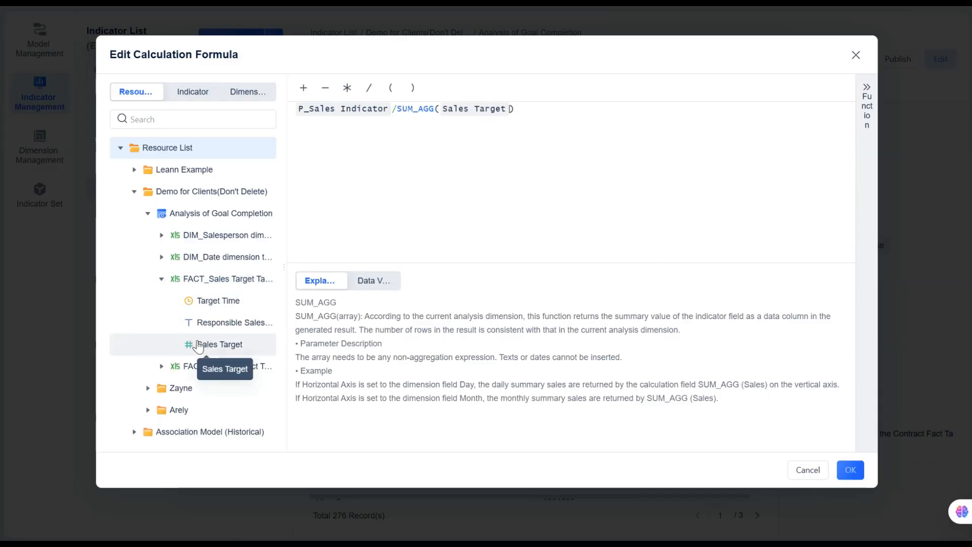
click(554, 122)
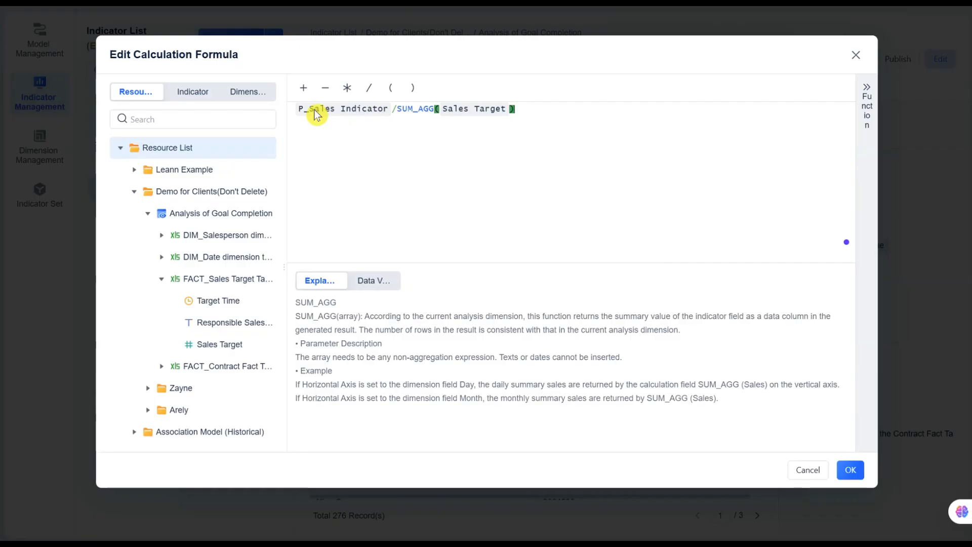
click(298, 111)
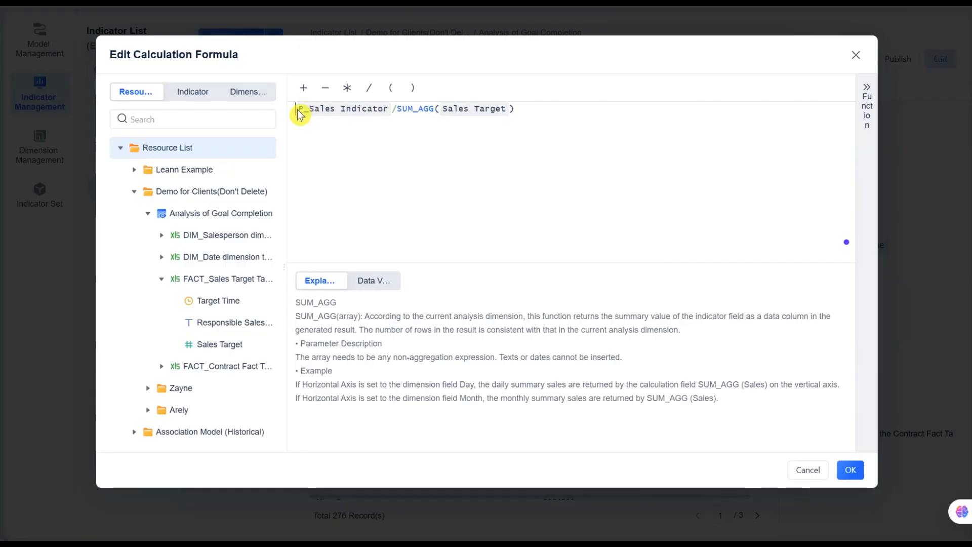
text(SUM)
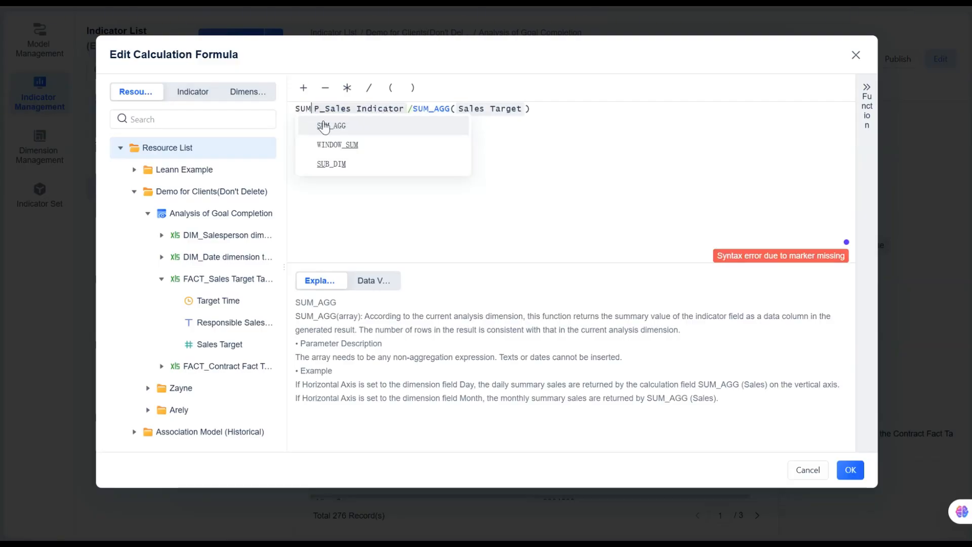
click(324, 126)
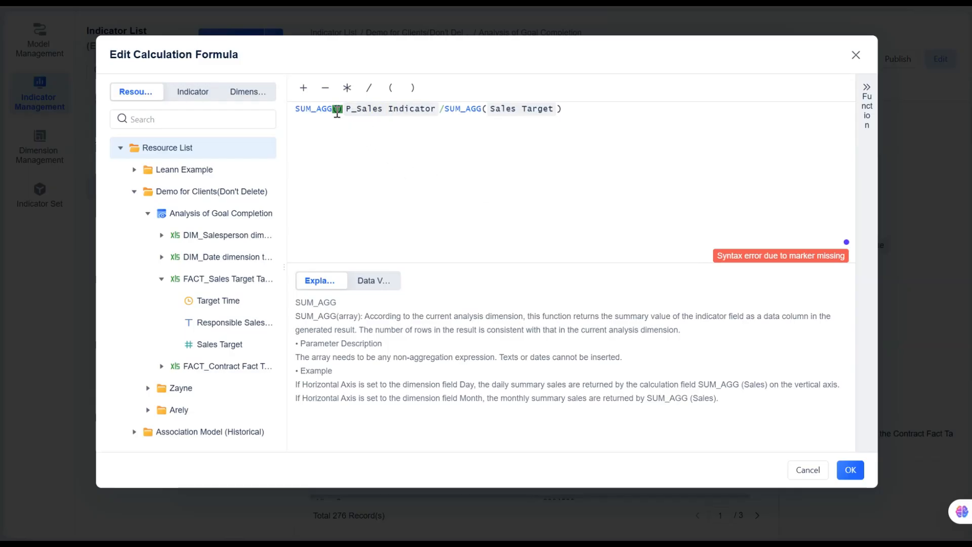
key(BackSpace)
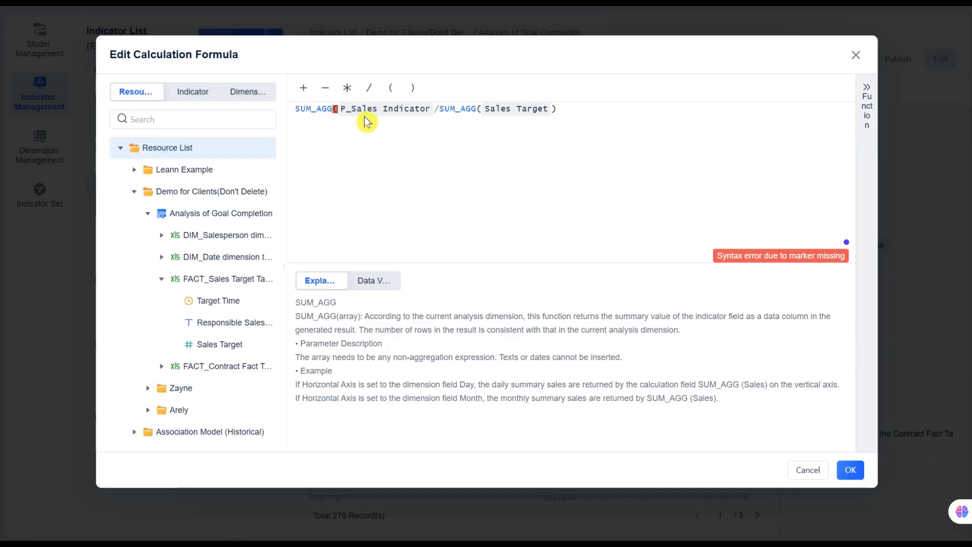
key(BackSpace)
key(BackSpace)
key(BackSpace)
key(BackSpace)
key(BackSpace)
key(BackSpace)
key(BackSpace)
key(BackSpace)
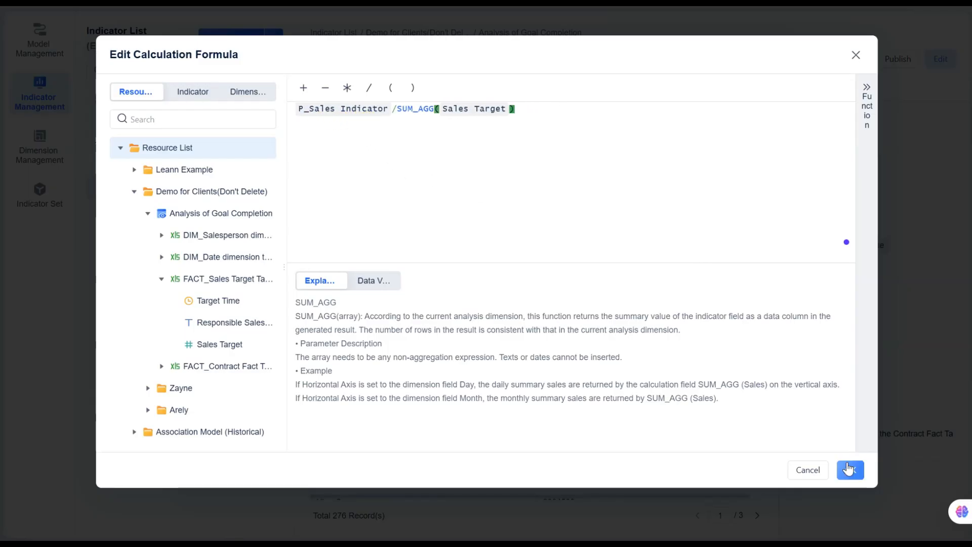
Accept the calculation formula and save the P_Sales Target Achievement Rate Indicator
click(848, 469)
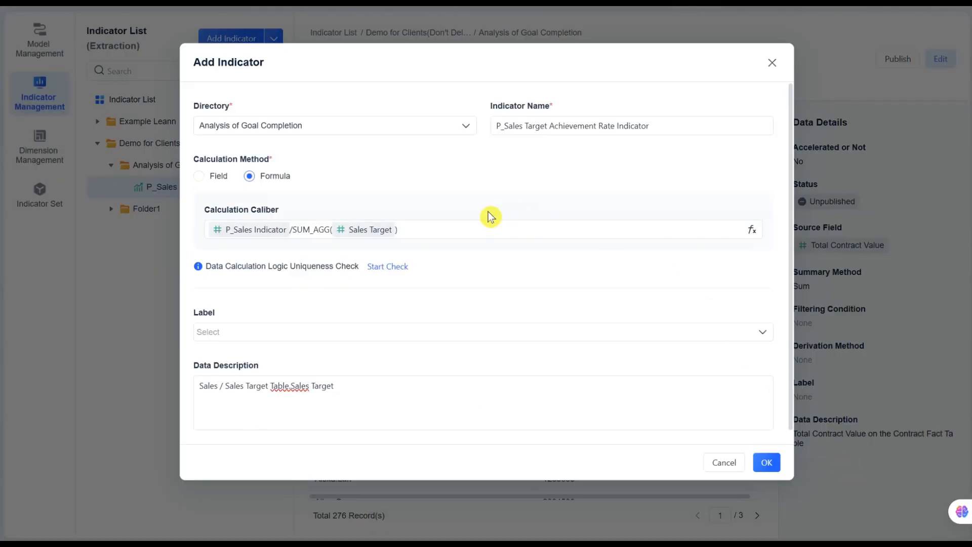
scroll(473, 226, down, 1)
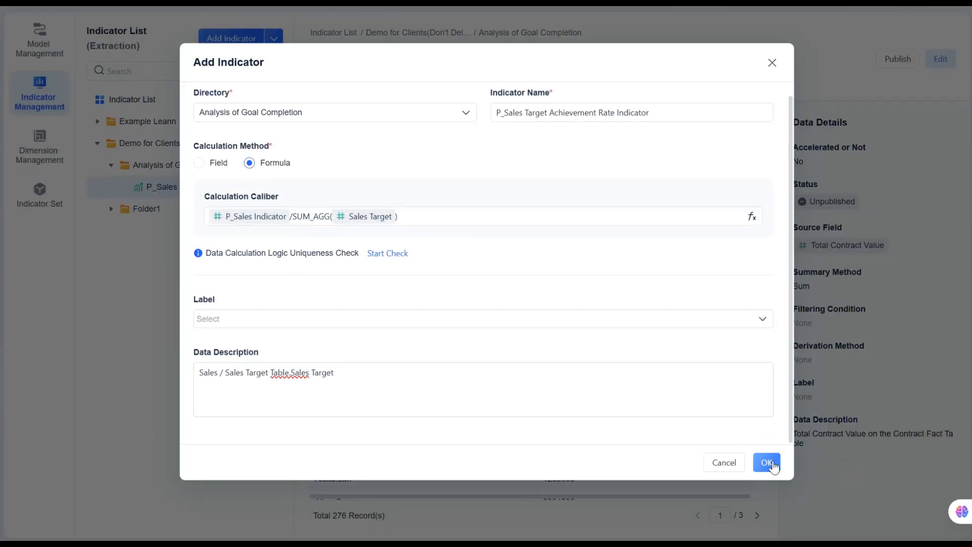
click(777, 465)
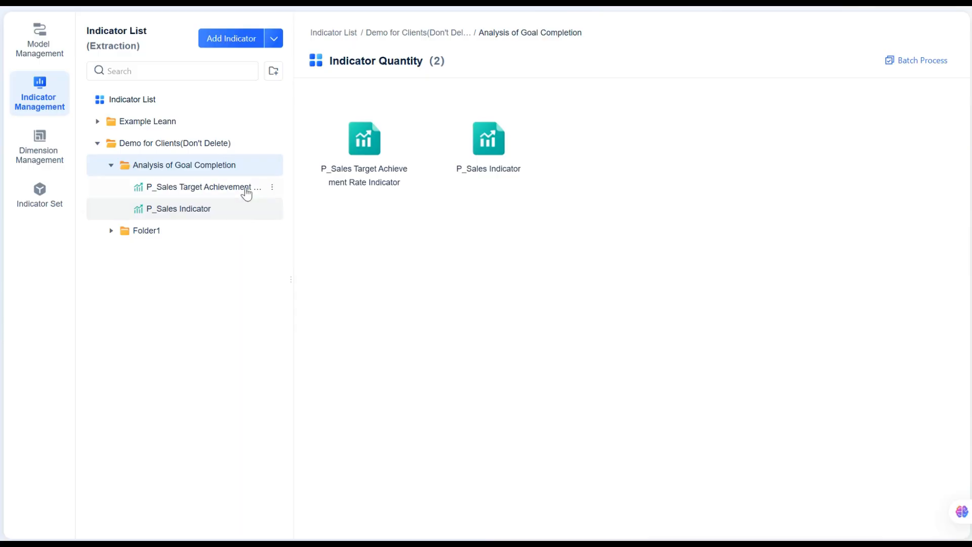
Start another indicator in the Analysis of Goal Completion directory and name it "A_YoY monthly Sales target achievement rate"
click(256, 166)
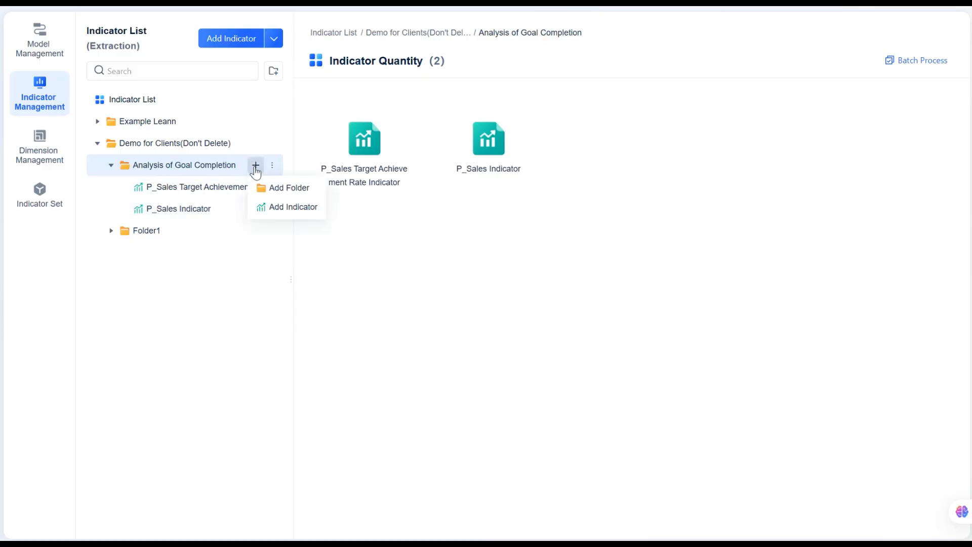
click(293, 207)
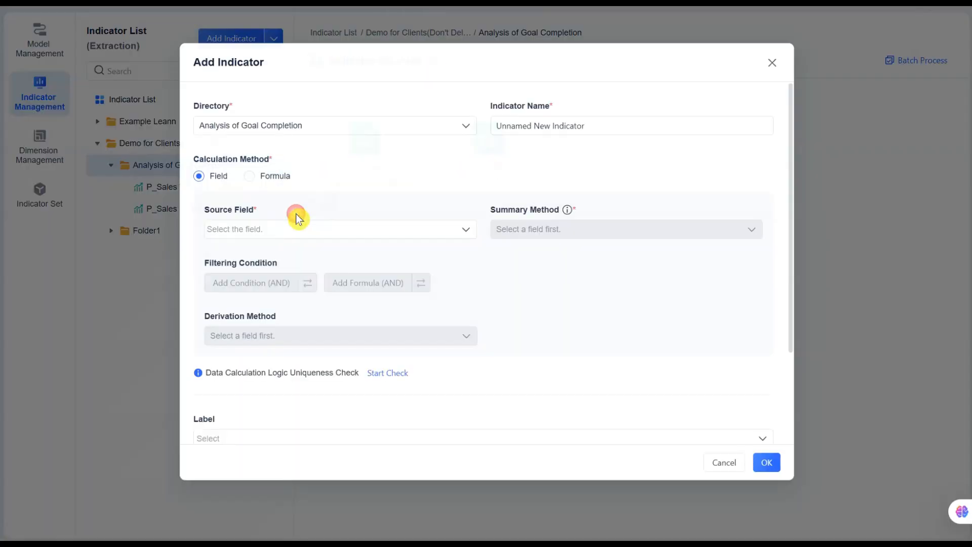
click(299, 126)
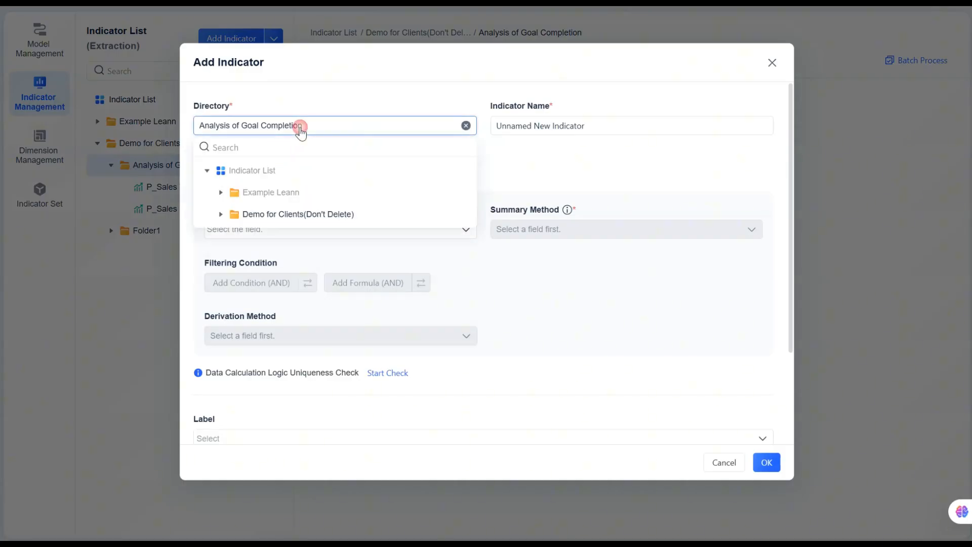
click(218, 216)
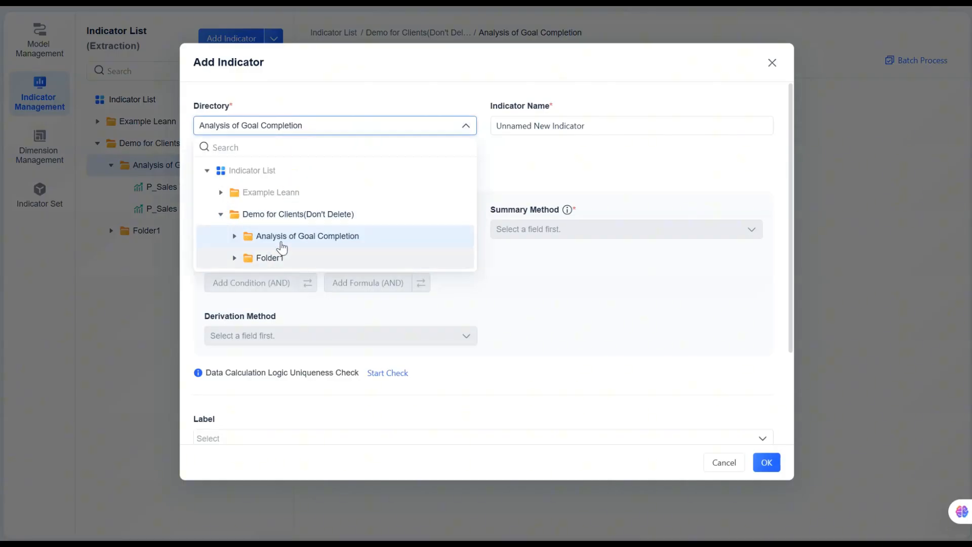
click(310, 233)
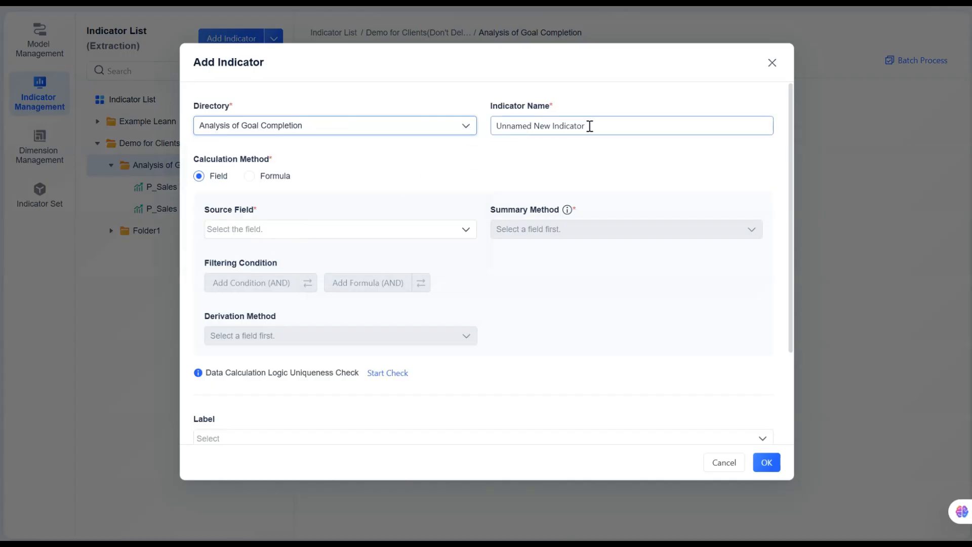
drag(590, 126, 495, 126)
text(A YoY monthly Sales target achievement rate)
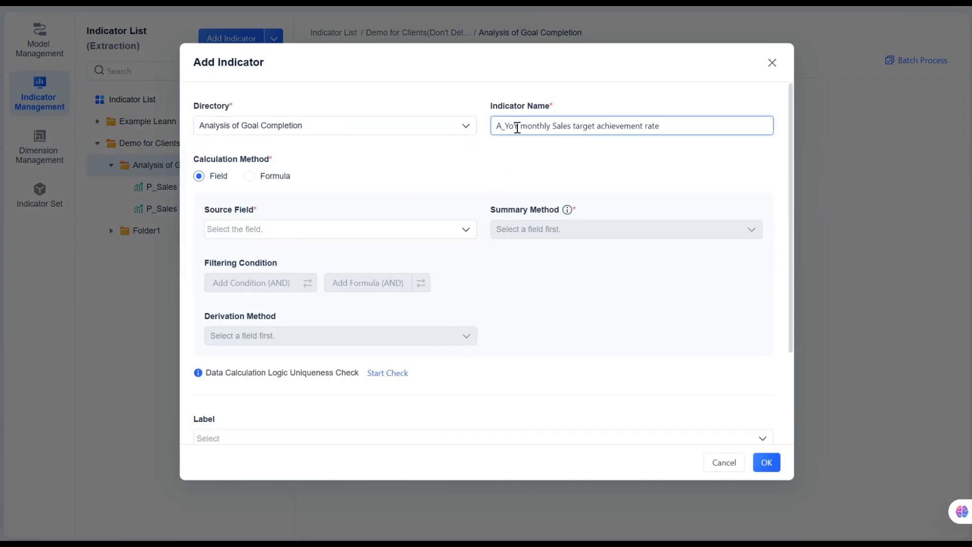
click(534, 173)
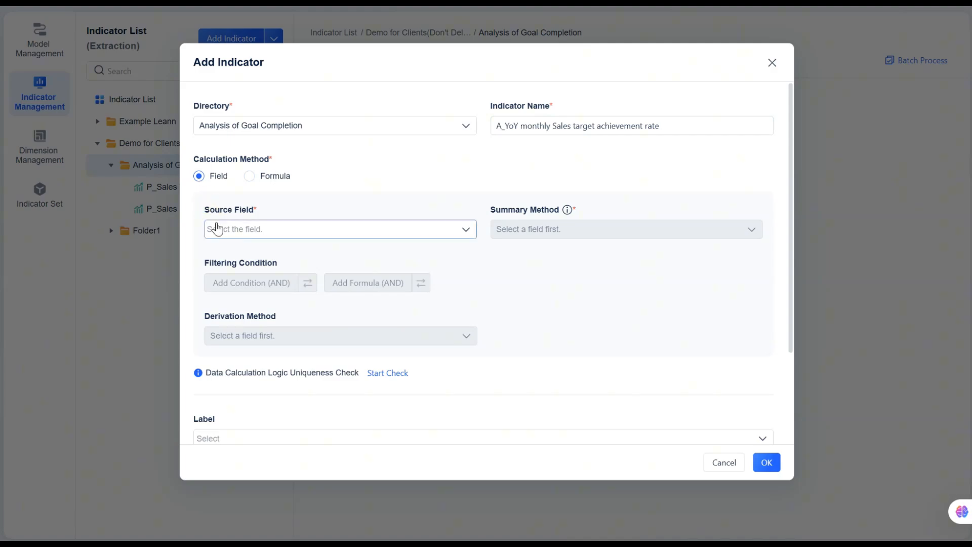
Choose P_Sales Target Achievement Rate Indicator from the Analysis of Goal Completion folder as the source field
click(252, 229)
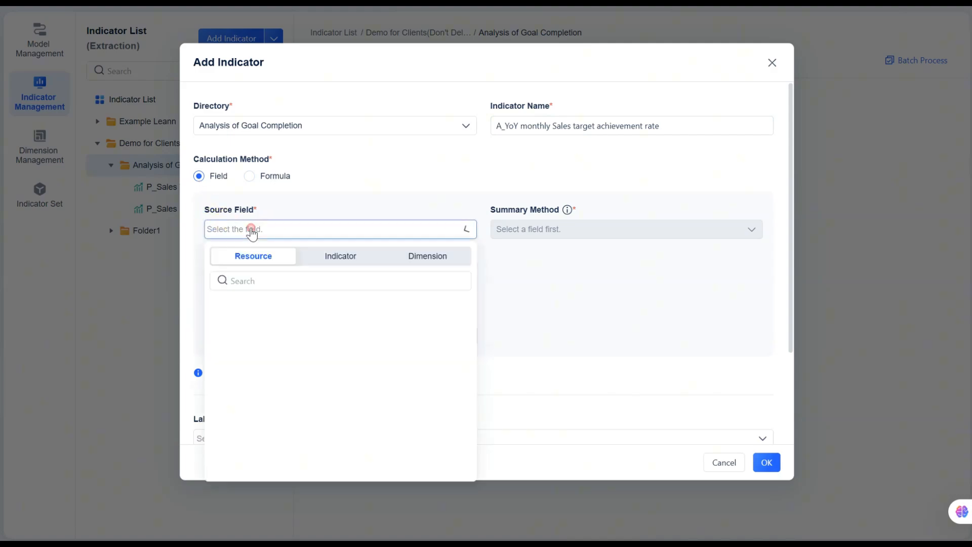
click(313, 258)
click(220, 328)
click(235, 351)
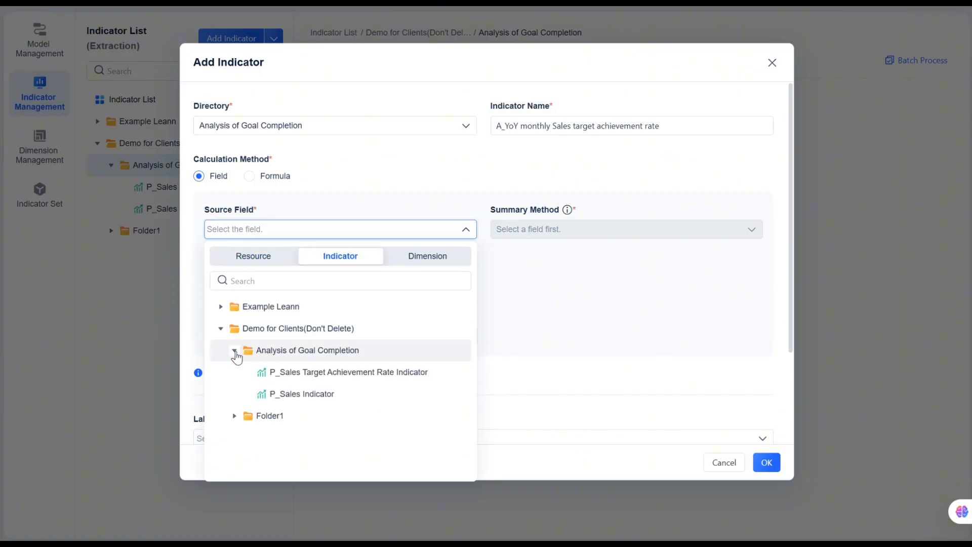
click(286, 372)
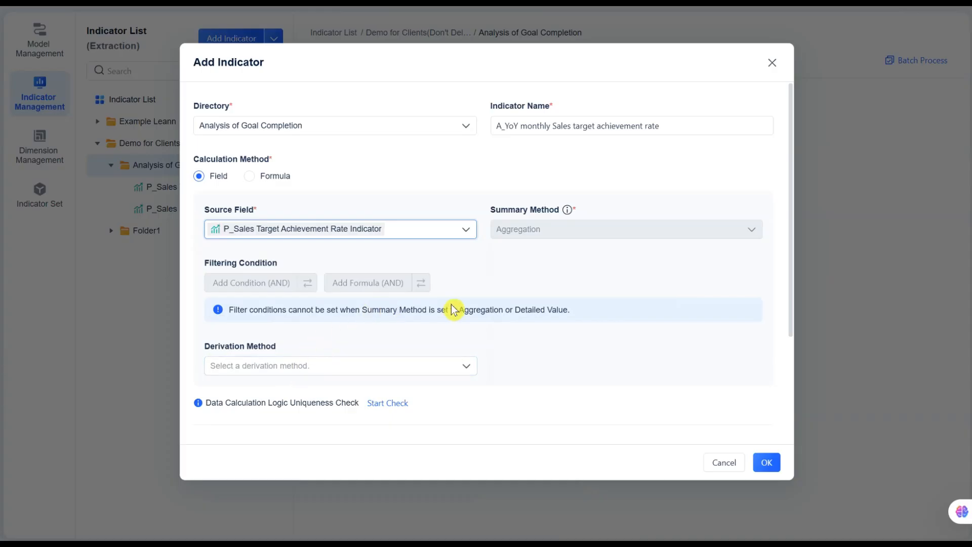
Set the derivation method to Comparison with Same/Previous Period, using A_Date yearmonth Dimension as the time basis field
click(255, 373)
scroll(281, 349, down, 1)
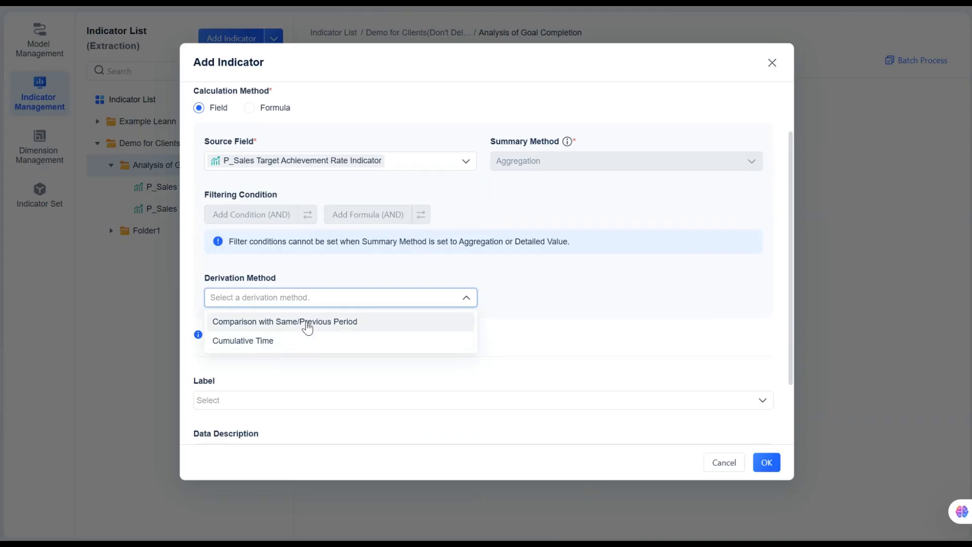
click(308, 325)
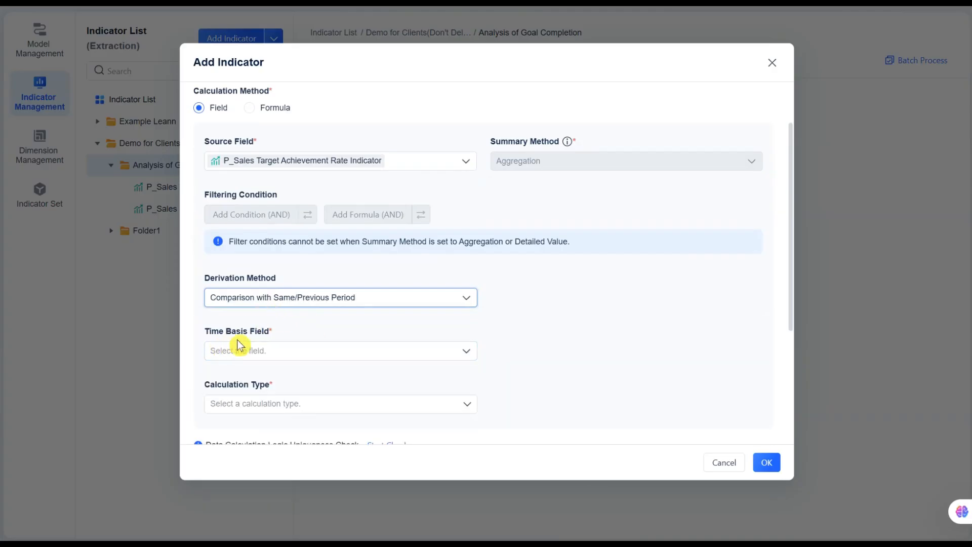
click(288, 351)
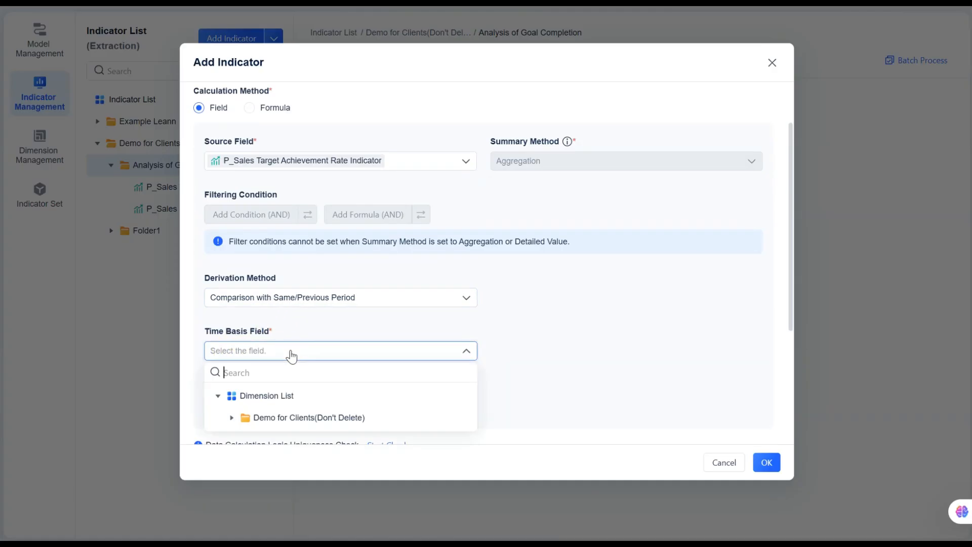
click(232, 419)
click(246, 440)
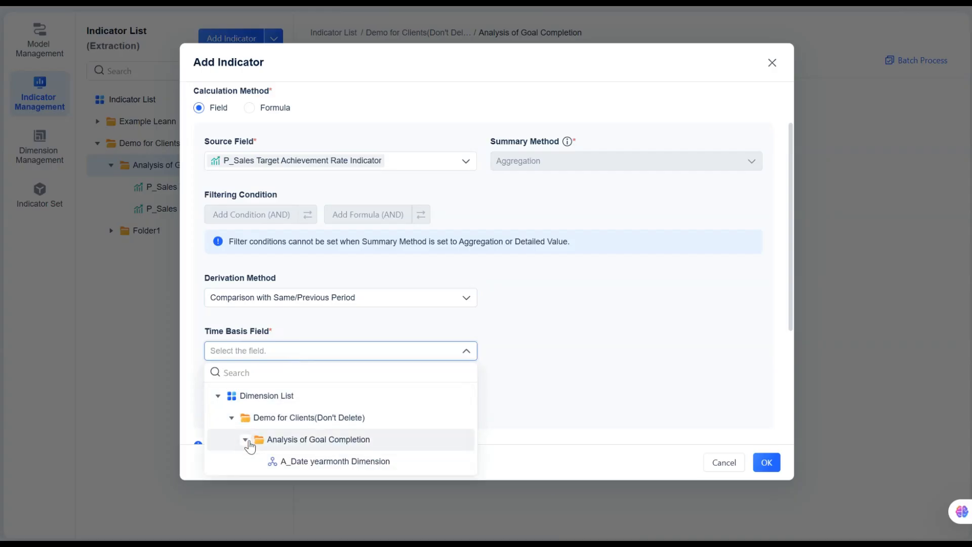
click(289, 461)
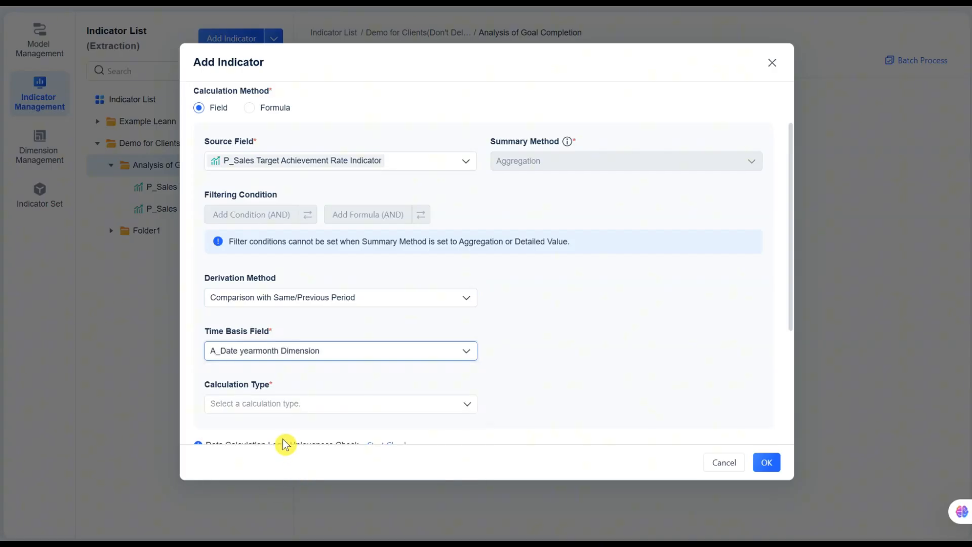
Set the calculation type to Same Period/Year and save the year-over-year indicator
click(253, 404)
mouse_move(250, 433)
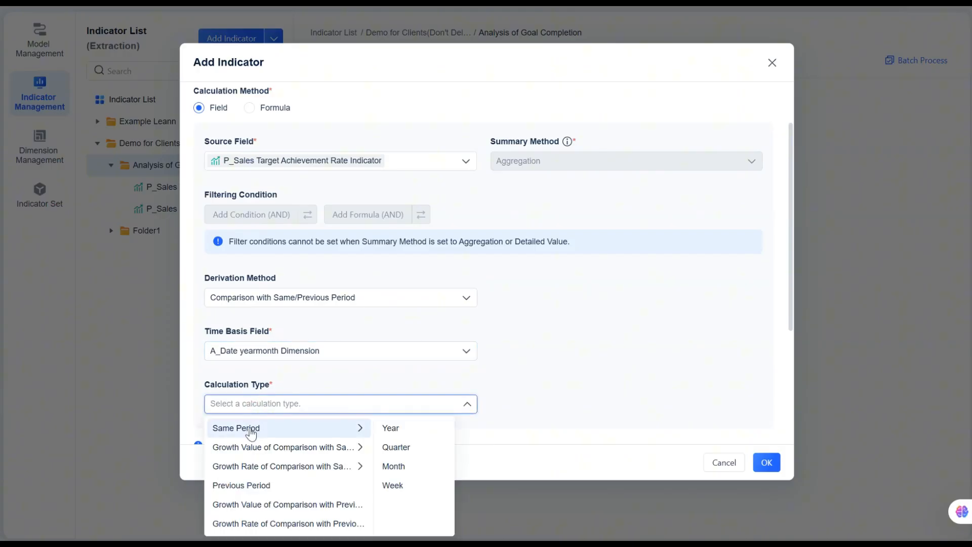
click(397, 428)
scroll(469, 407, down, 2)
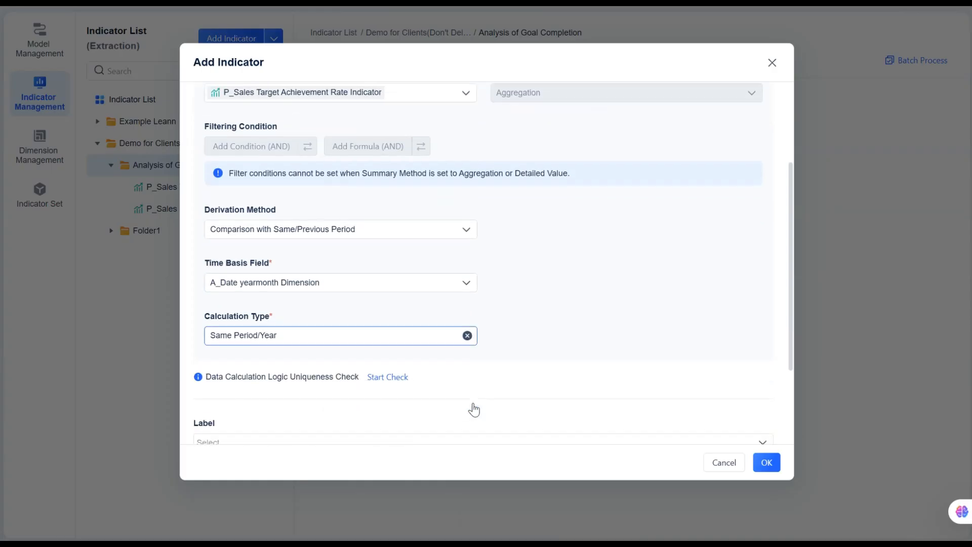
scroll(495, 397, up, 4)
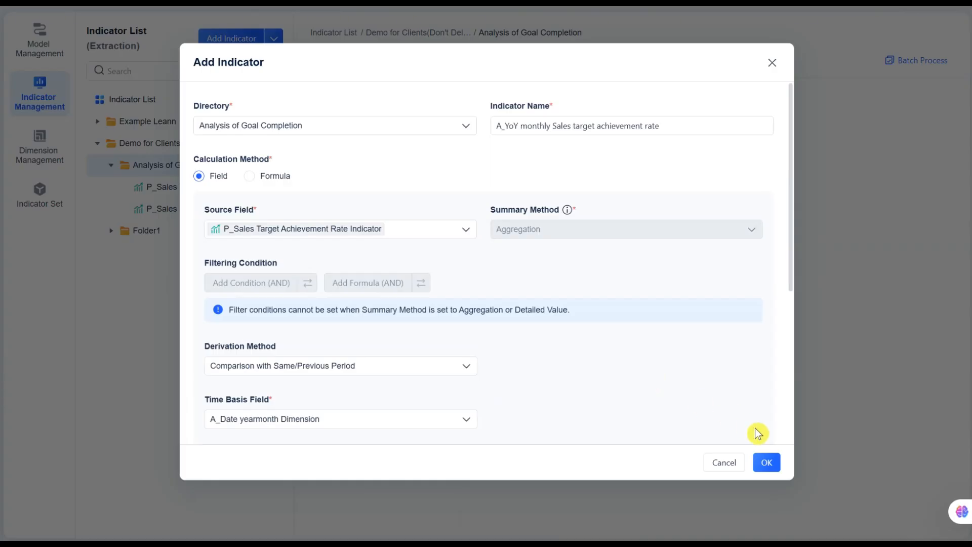
click(771, 463)
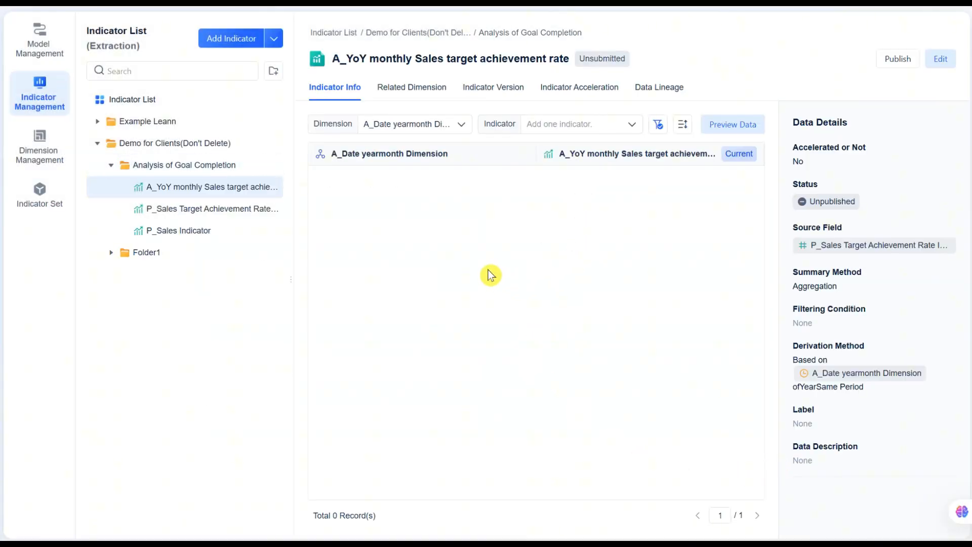
Preview the year-over-year indicator's data alongside P_Sales Target Achievement Rate Indicator, with the preview filter turned off, and examine all months
click(633, 126)
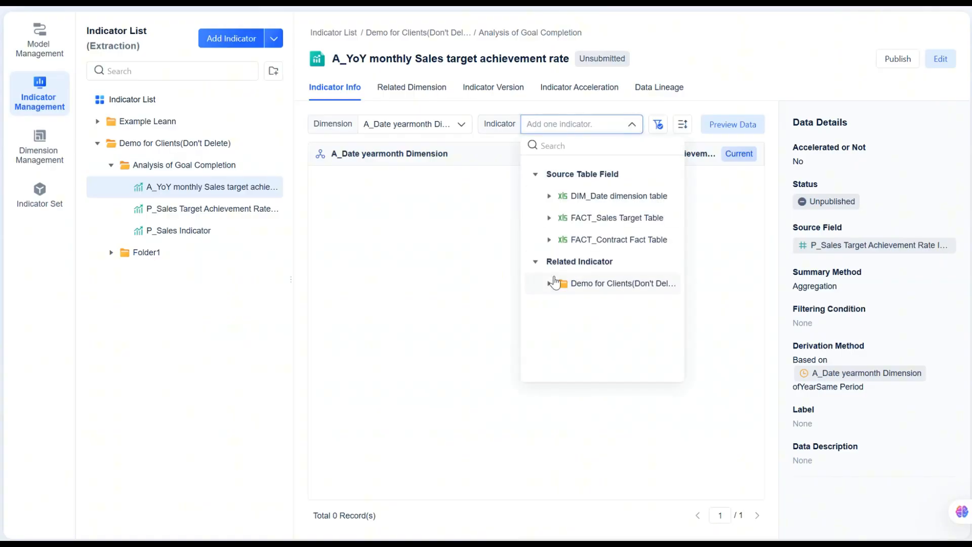
click(550, 283)
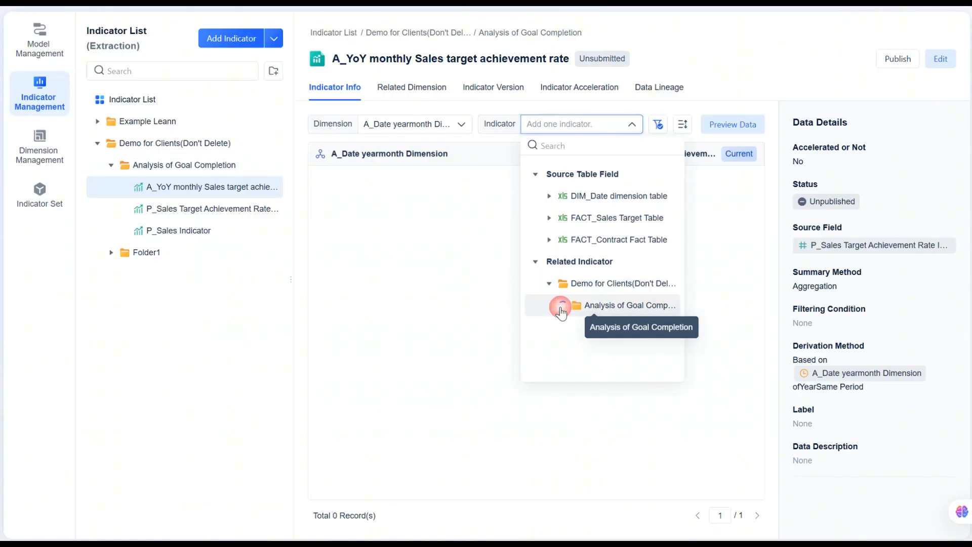
click(562, 306)
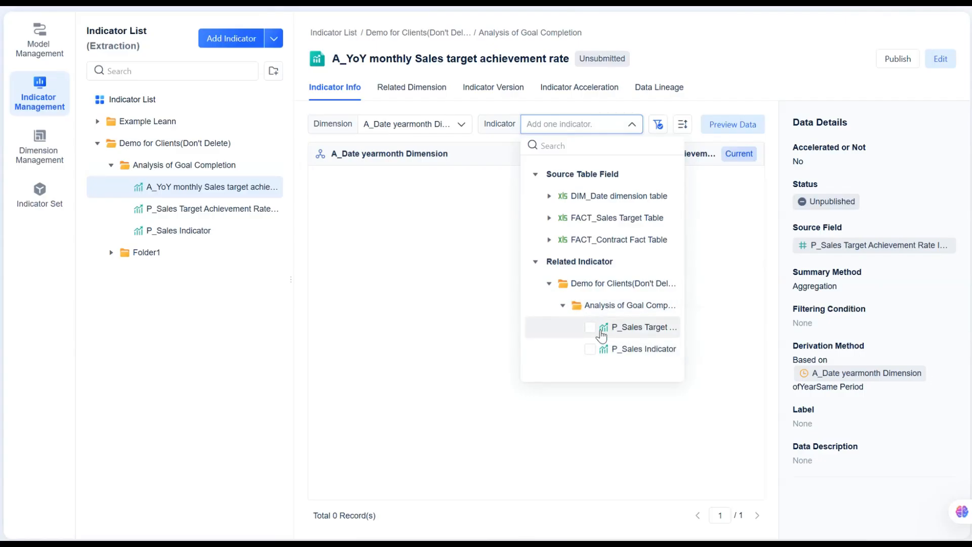
click(599, 329)
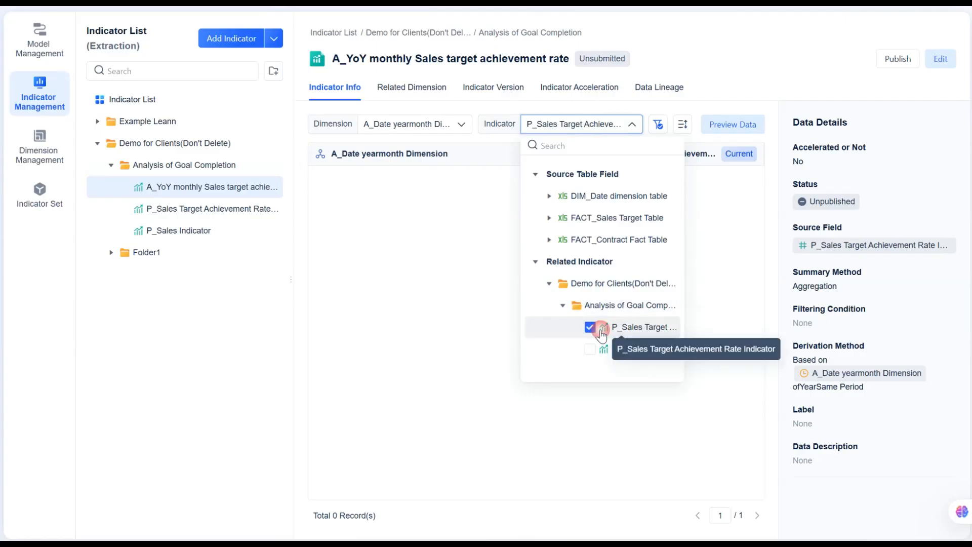
click(736, 125)
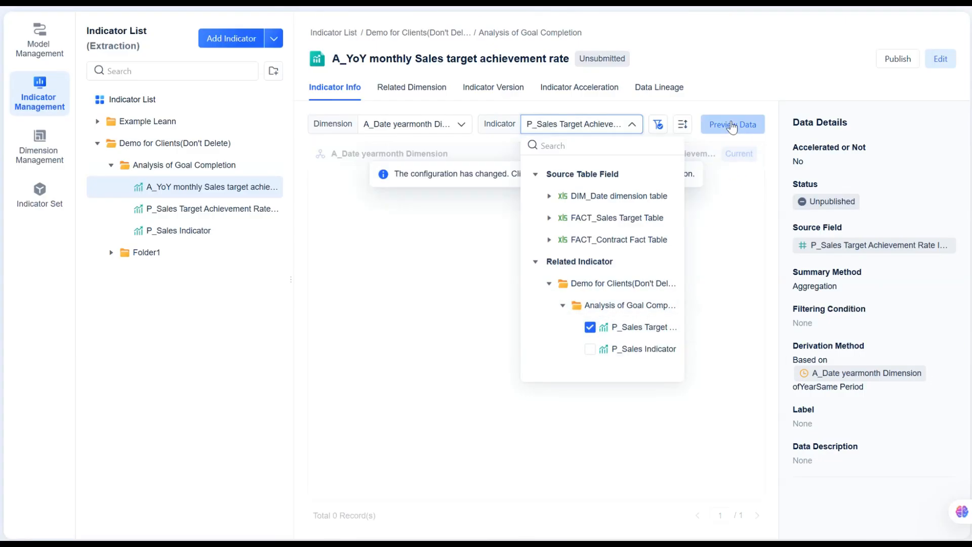
click(659, 126)
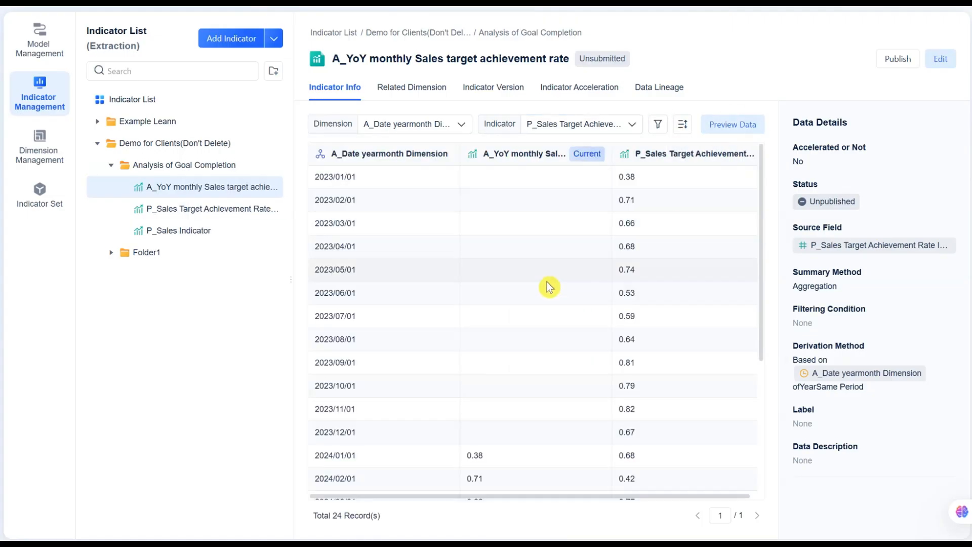
scroll(549, 286, down, 5)
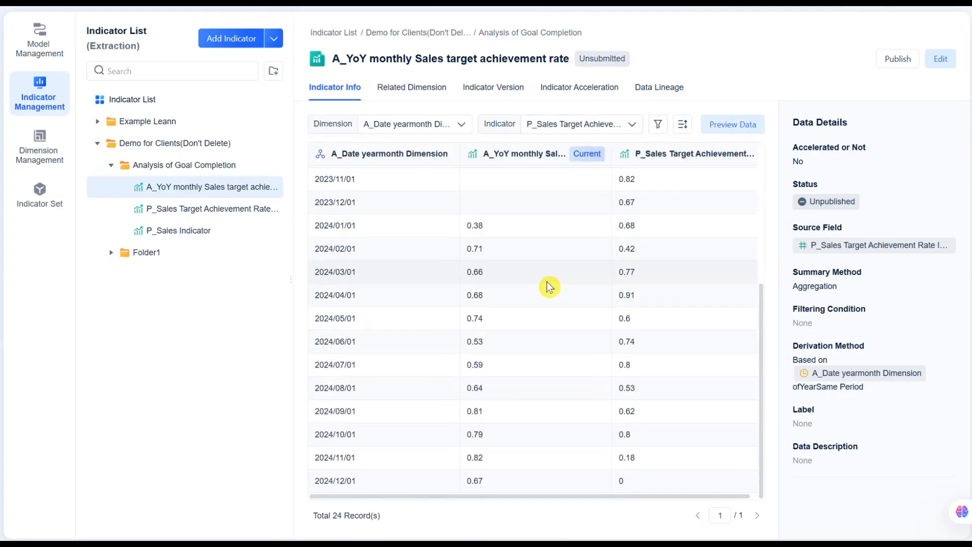
scroll(549, 286, up, 5)
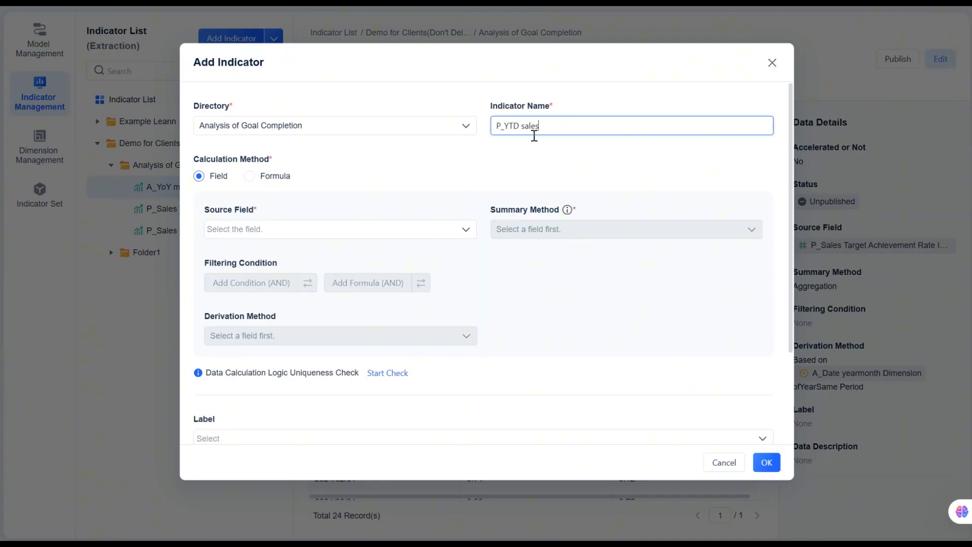
Choose P_Sales Indicator from the Analysis of Goal Completion folder as the source field of the P_YTD sales indicator
click(428, 228)
click(338, 257)
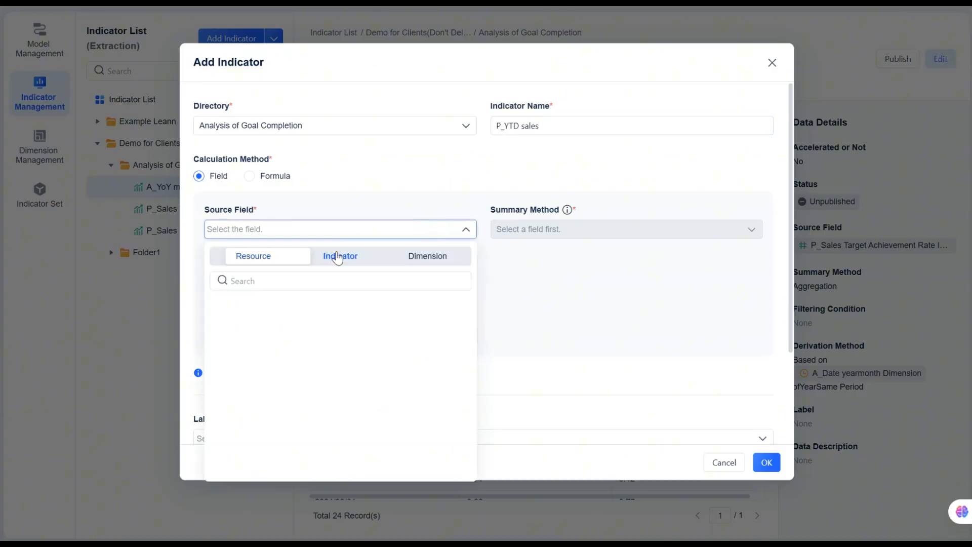
click(221, 330)
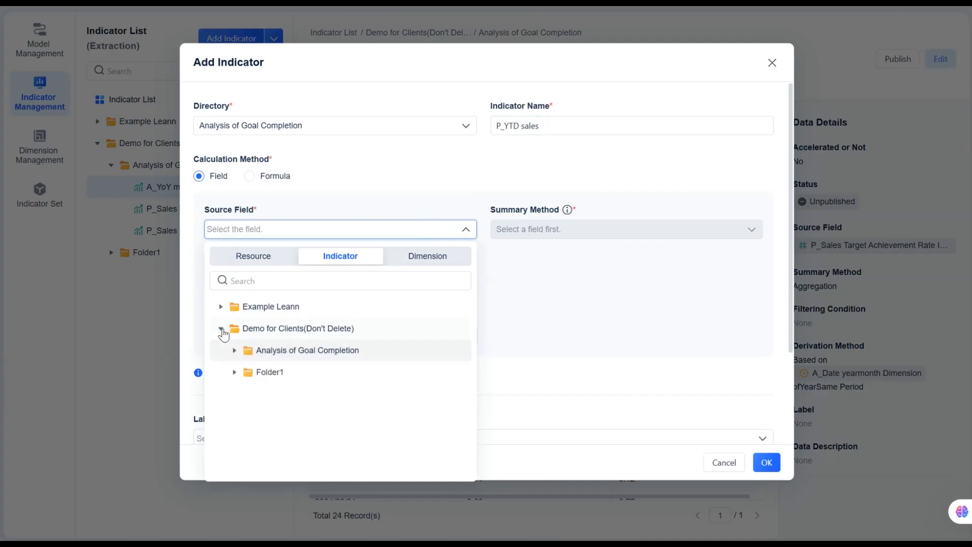
click(311, 356)
click(302, 417)
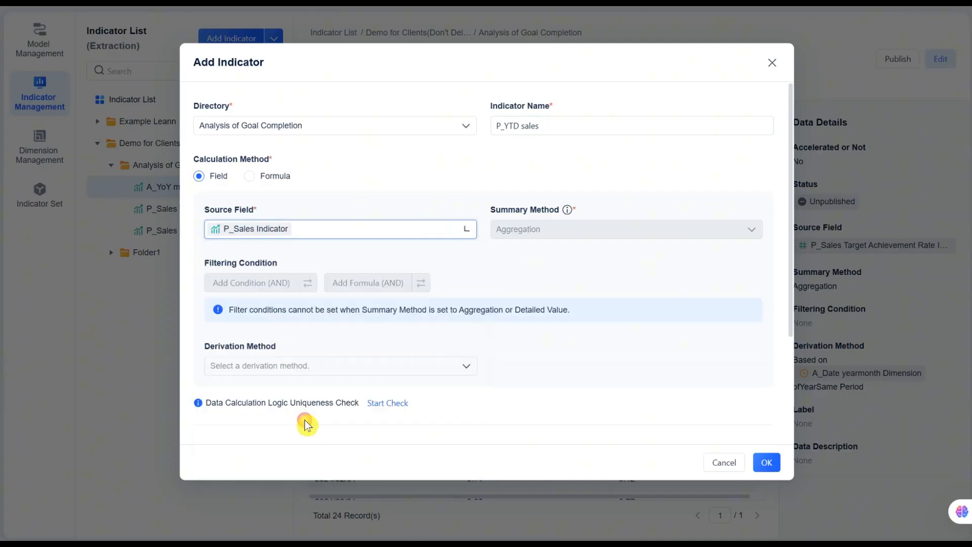
Set the derivation method of P_YTD sales to Cumulative Time, with A_Date yearmonth Dimension as the time basis field
click(283, 369)
click(256, 411)
scroll(294, 304, down, 4)
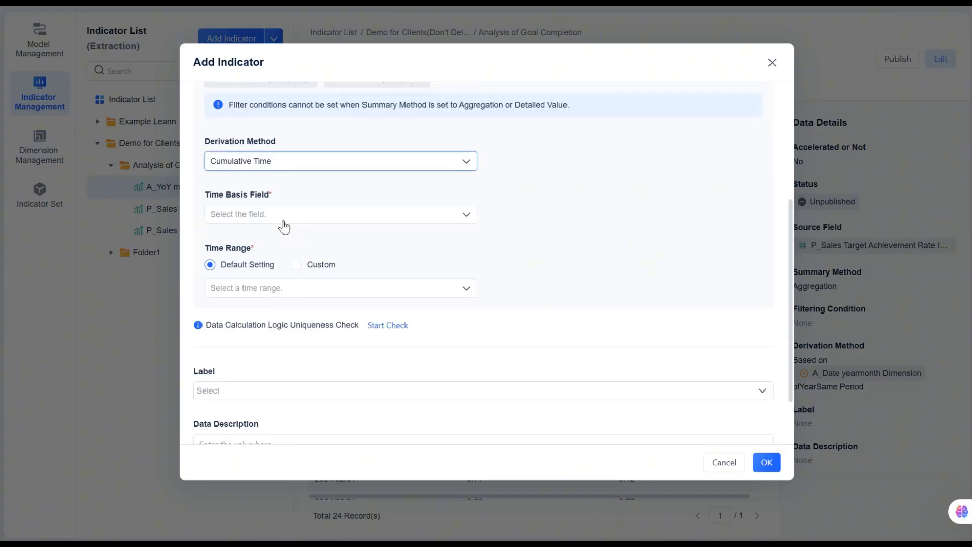
click(281, 218)
click(231, 282)
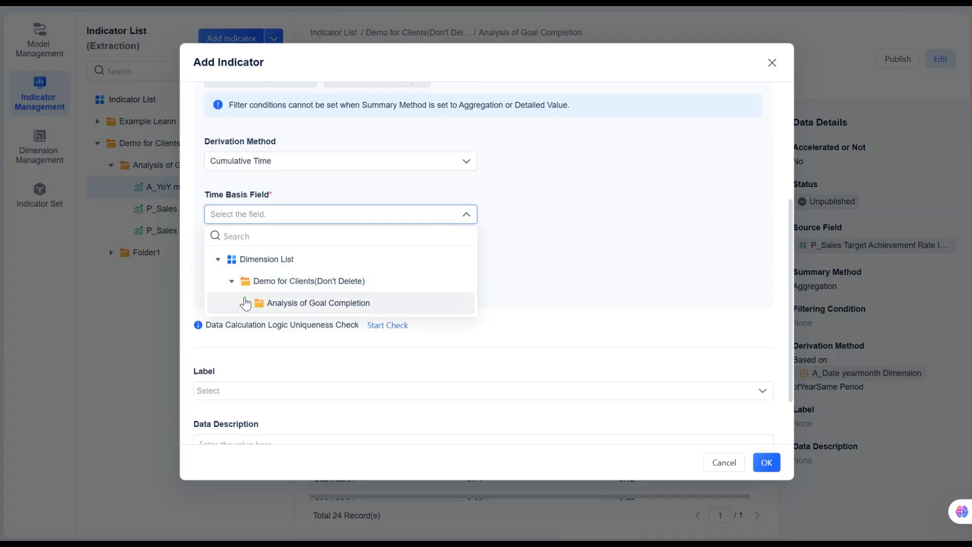
click(247, 301)
click(281, 324)
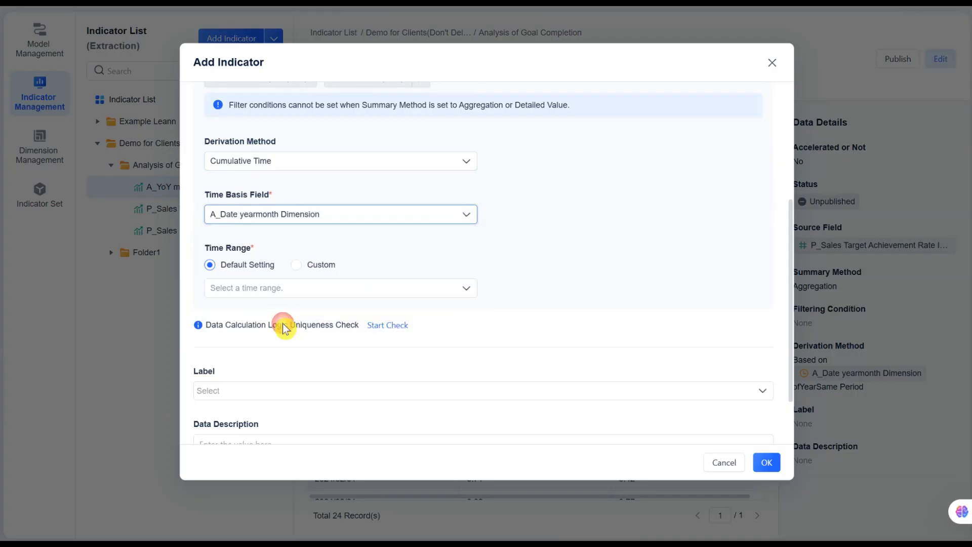
Set the cumulative time range to So Far This Year and save the P_YTD sales indicator
click(247, 291)
scroll(273, 409, down, 1)
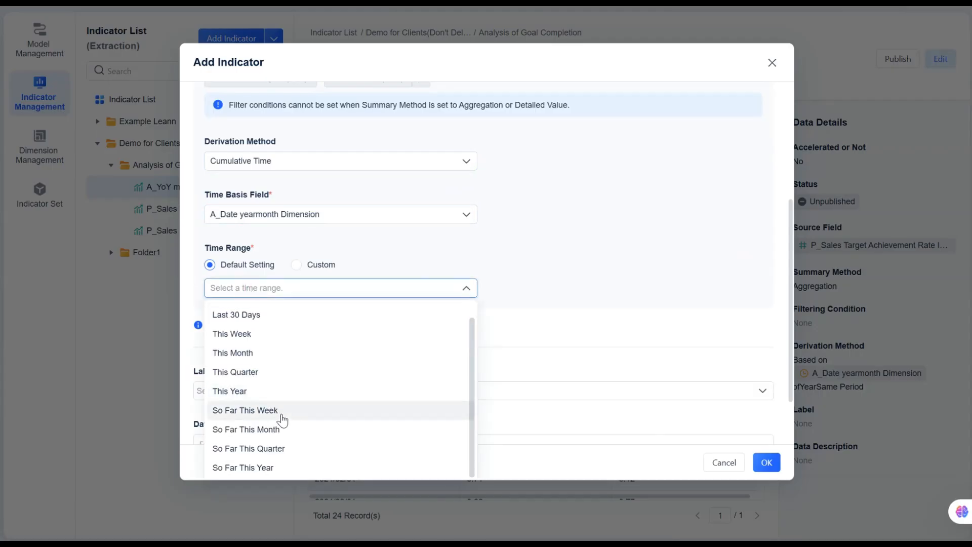
click(258, 475)
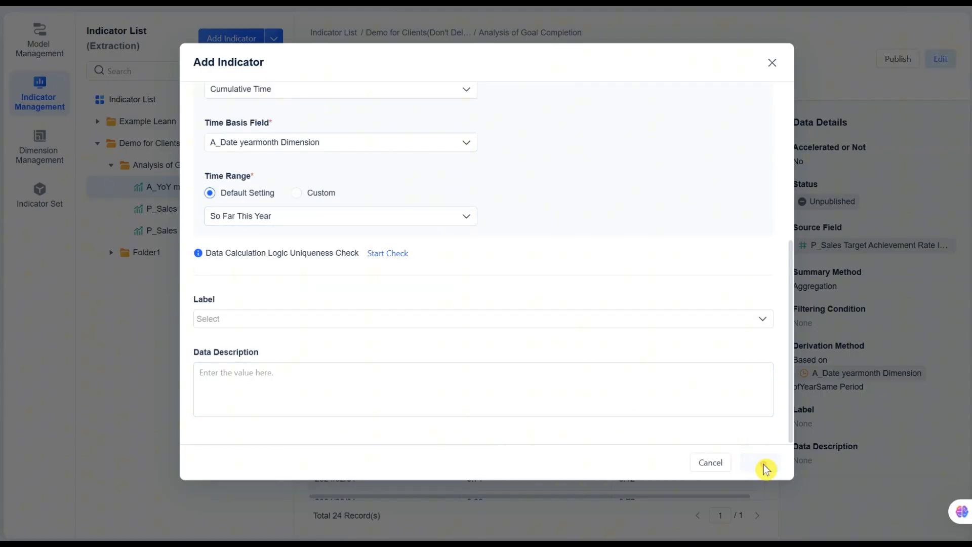
click(767, 463)
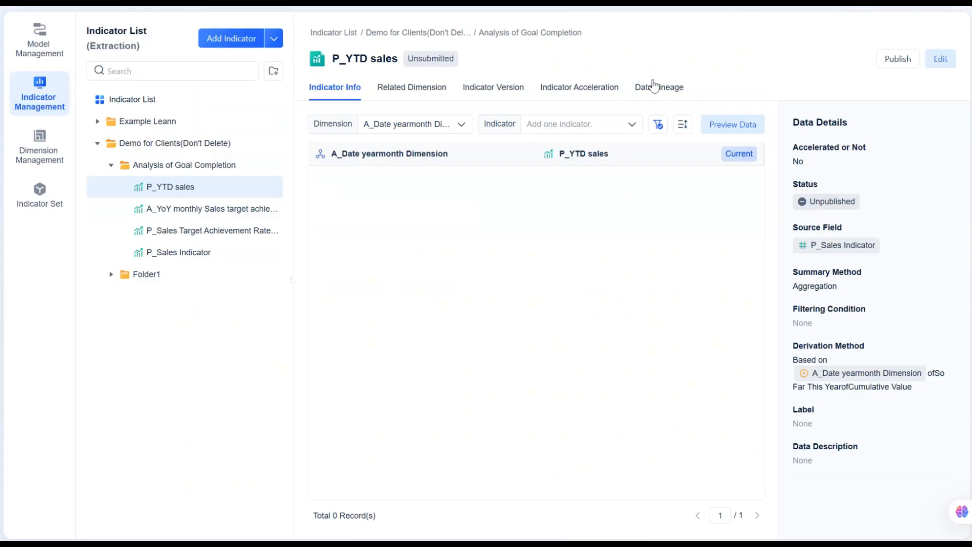
Add P_Sales Indicator from the related indicators for comparison and preview the P_YTD sales data
click(632, 126)
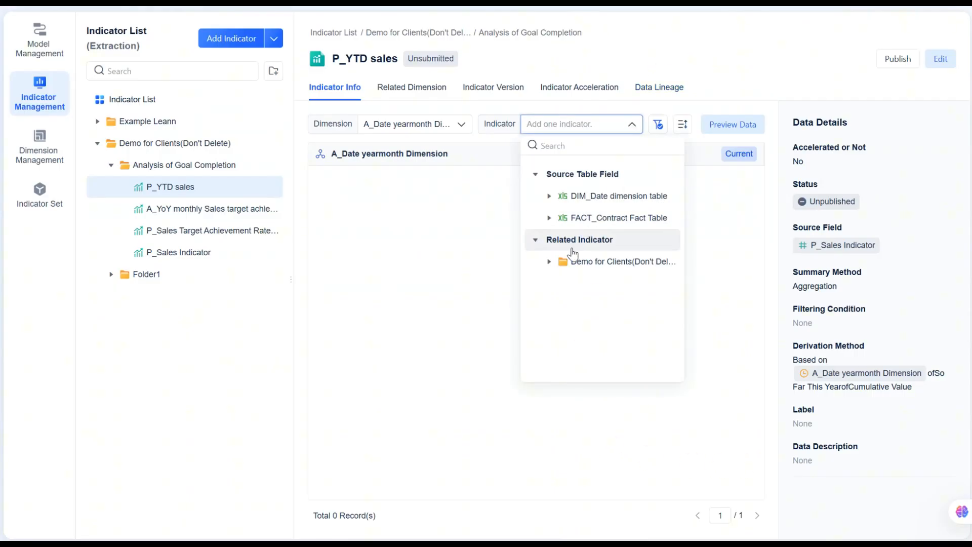
click(552, 262)
click(563, 284)
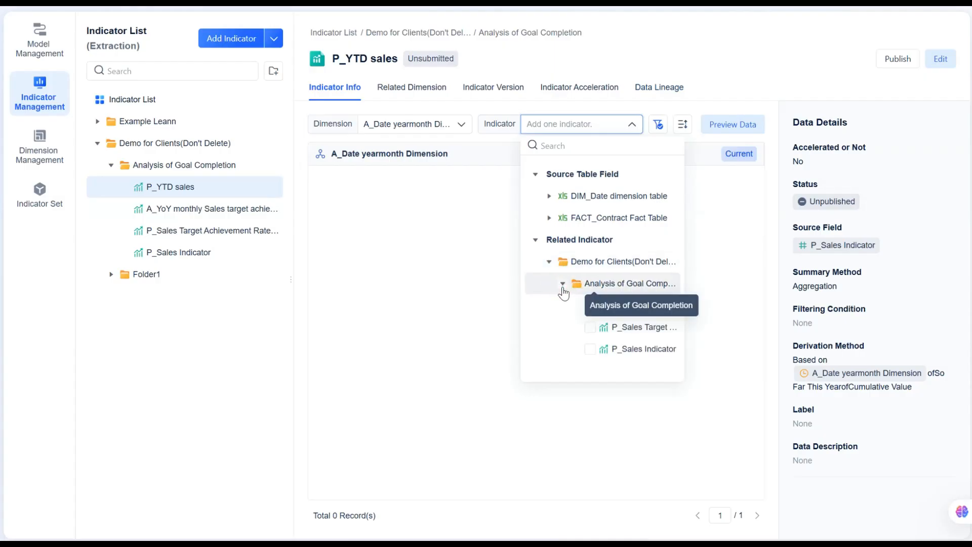
click(602, 355)
click(602, 355)
click(598, 353)
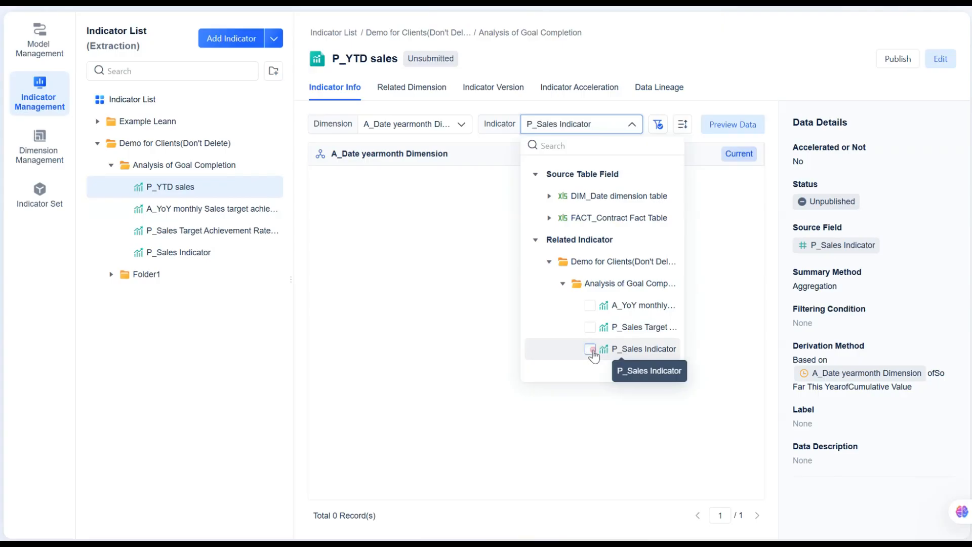
click(737, 126)
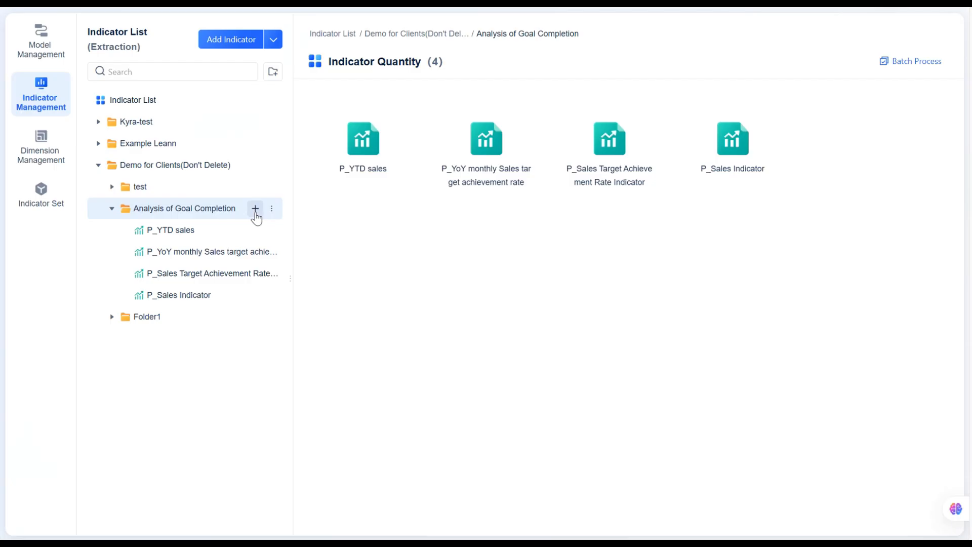
Start an indicator in Analysis of Goal Completion named "P_Current year sales target" with the description "the sum of sales targets for the current year"
click(256, 208)
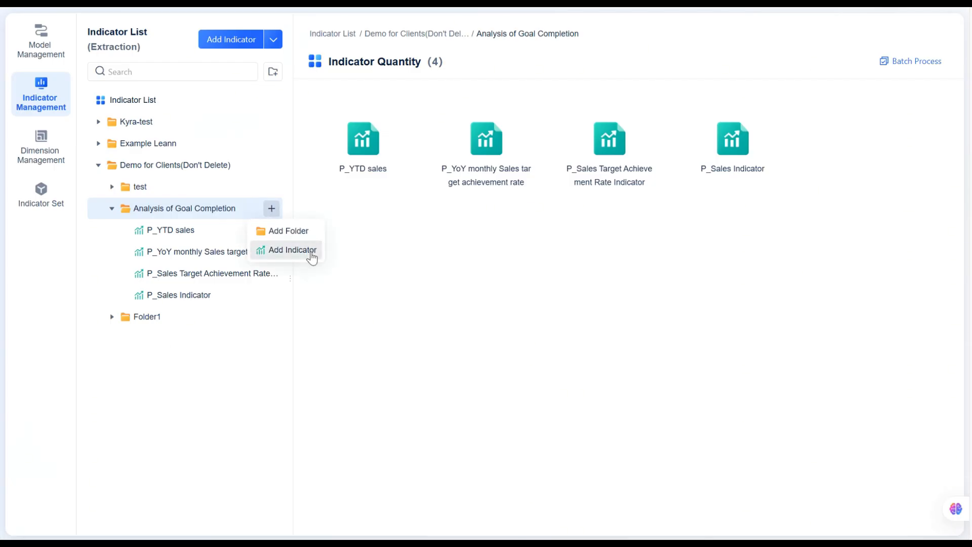
click(309, 252)
click(581, 129)
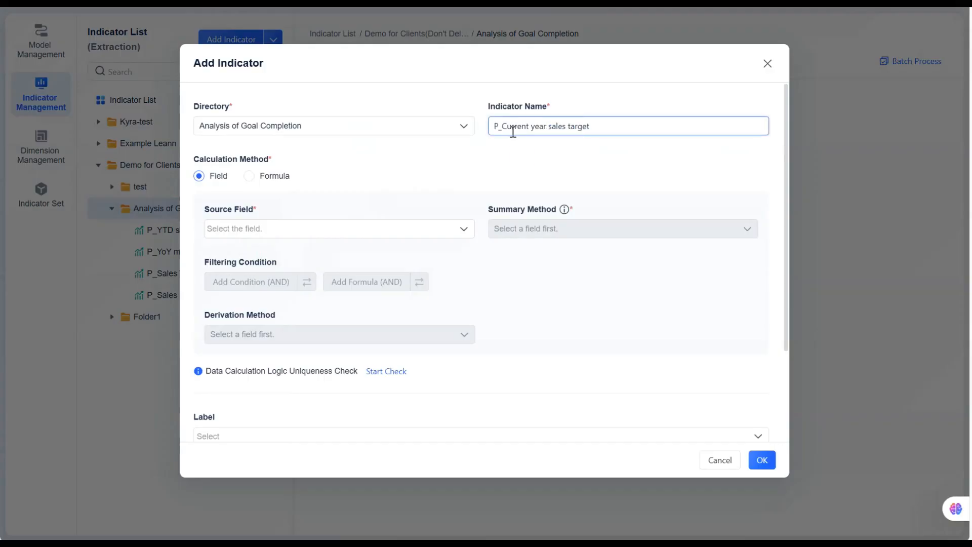
scroll(548, 285, down, 3)
click(331, 400)
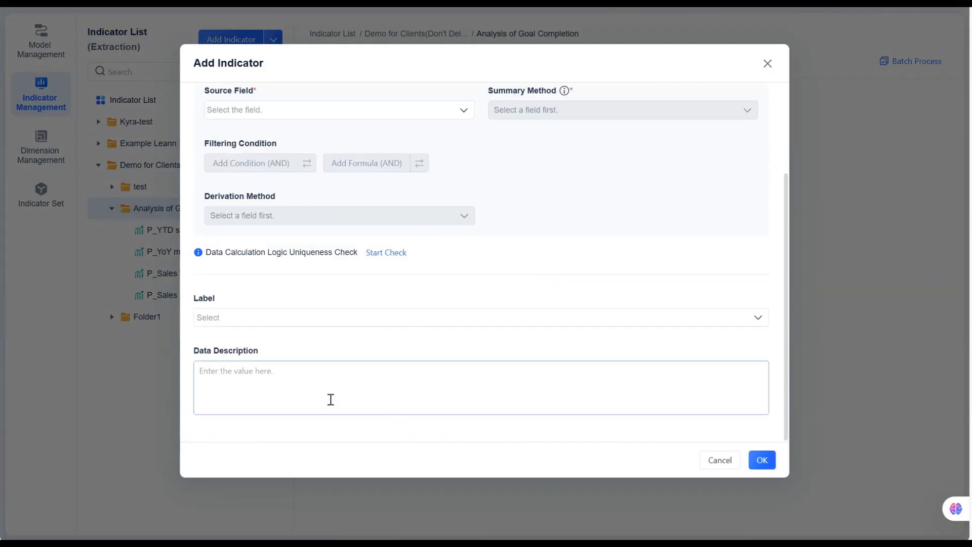
text(the sum of sales targets for the current year)
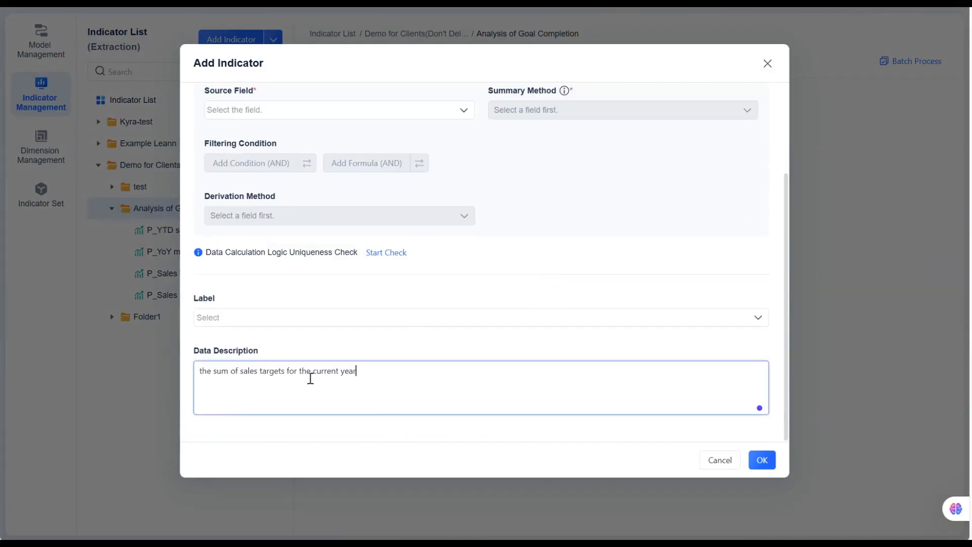
scroll(505, 370, up, 3)
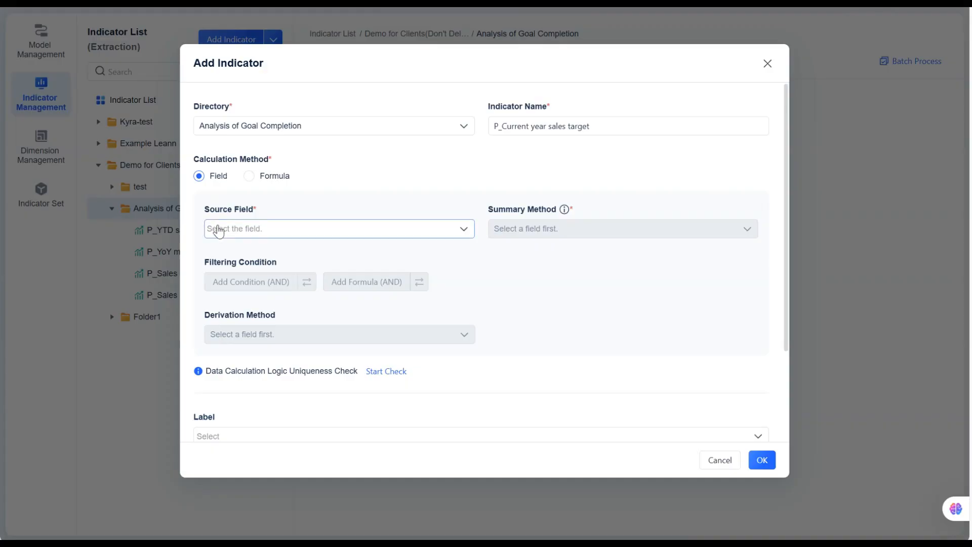
Choose Sales Target from FACT_Sales Target Table in the Analysis of Goal Completion model as the source field
click(216, 227)
click(227, 327)
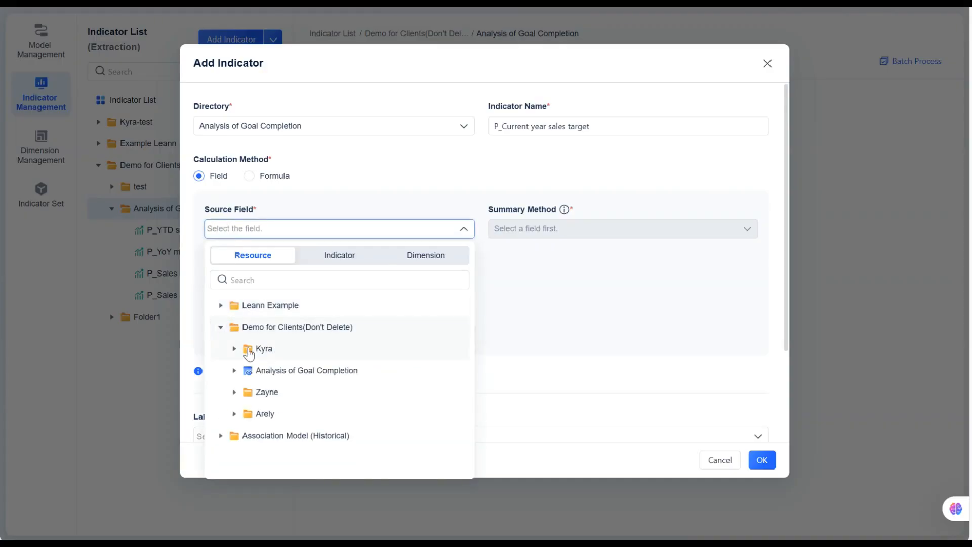
click(233, 371)
scroll(252, 393, down, 1)
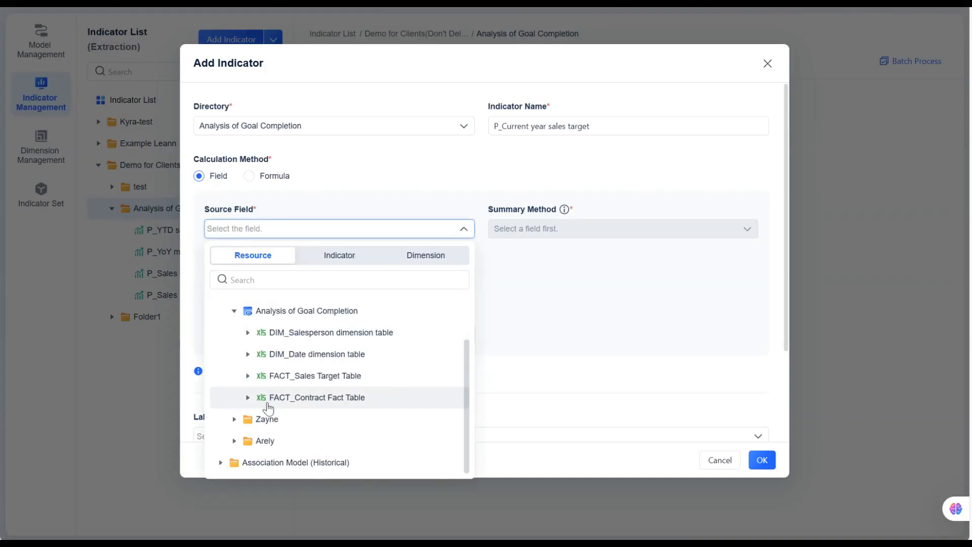
click(248, 375)
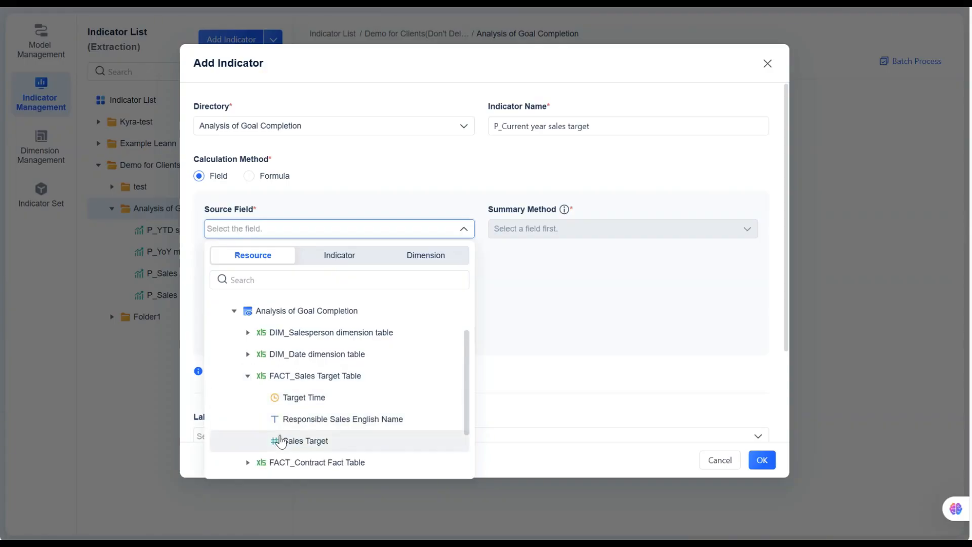
click(278, 441)
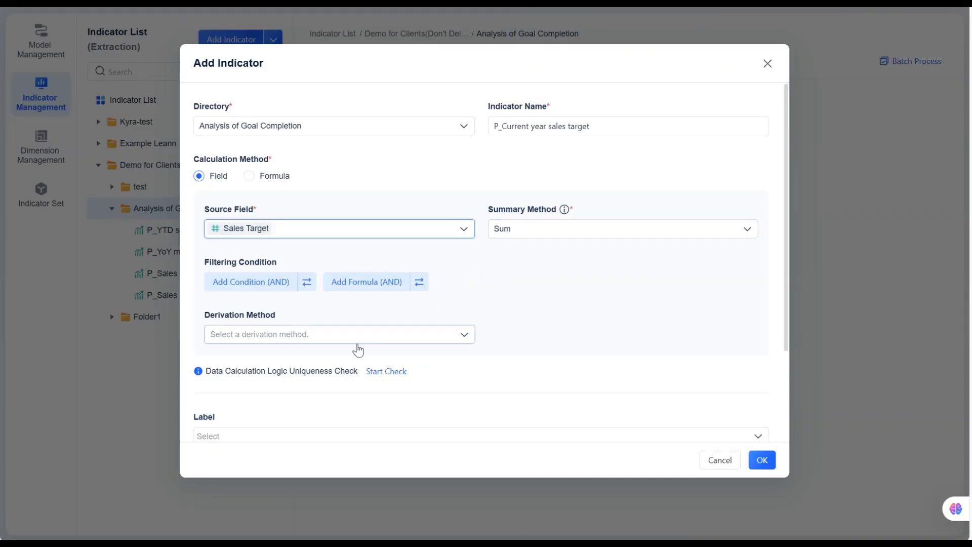
Set the sales target indicator's derivation method to Cumulative Time, using A_Date yearmonth Dimension as the time basis field
click(289, 335)
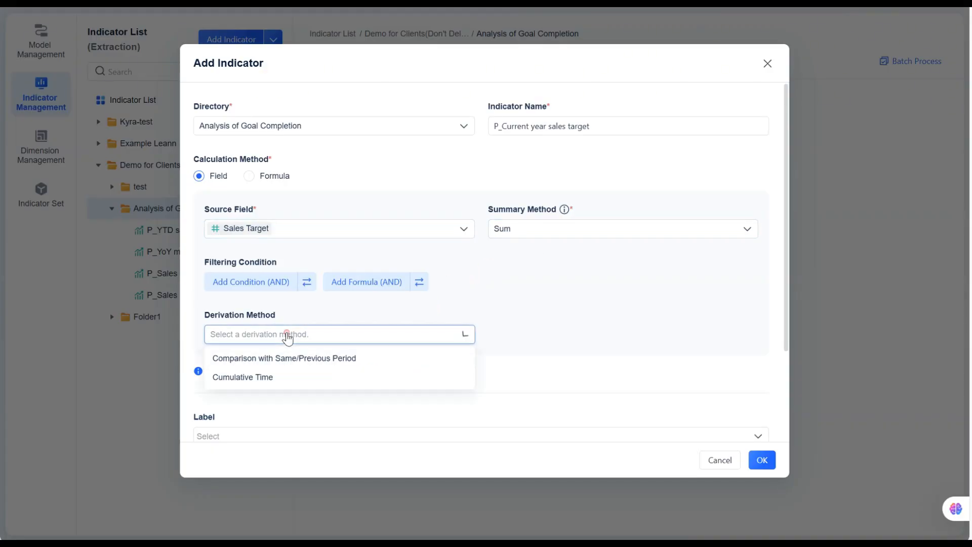
click(267, 379)
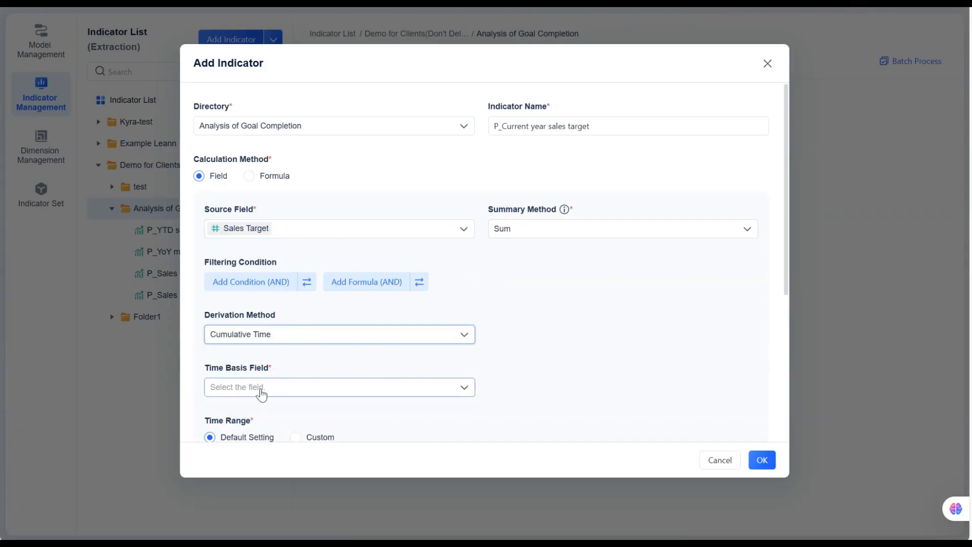
scroll(269, 388, down, 2)
click(260, 320)
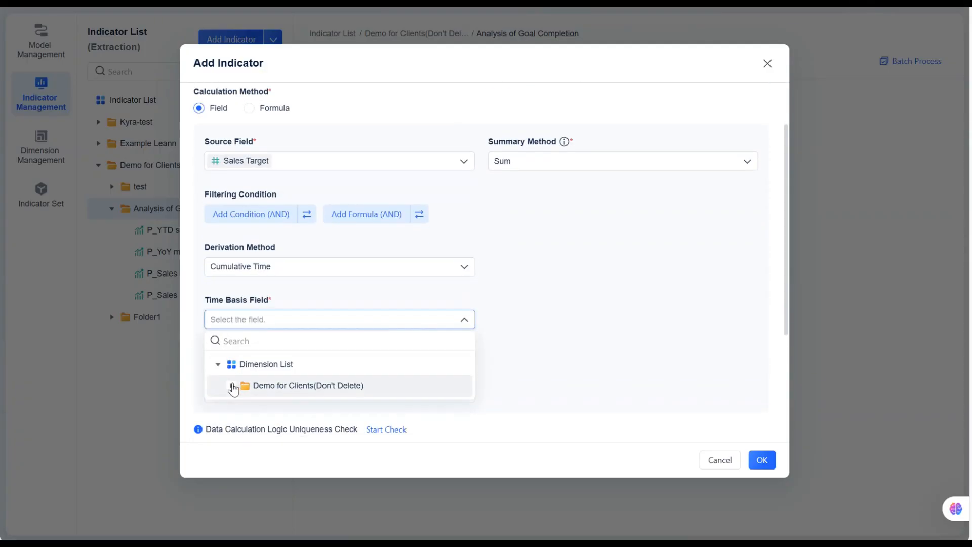
click(232, 386)
click(246, 408)
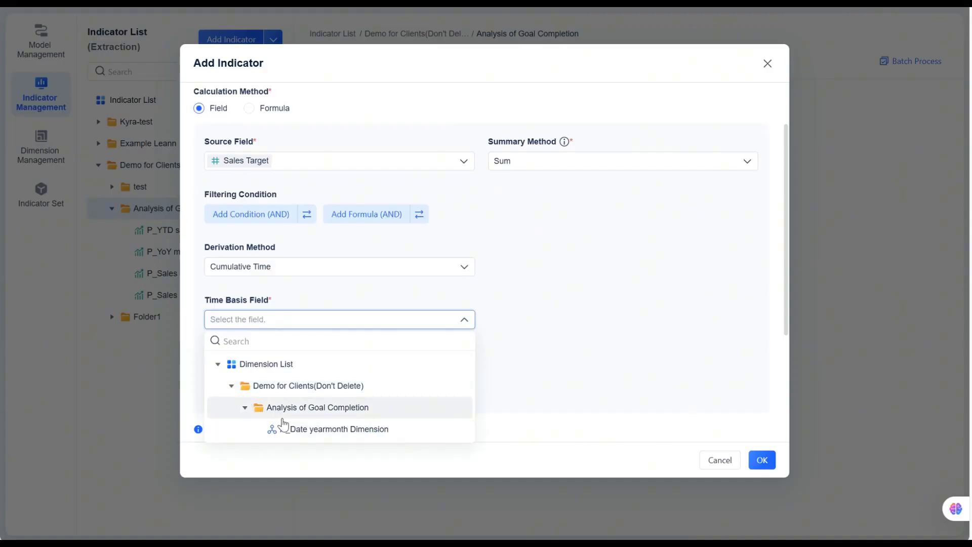
click(286, 428)
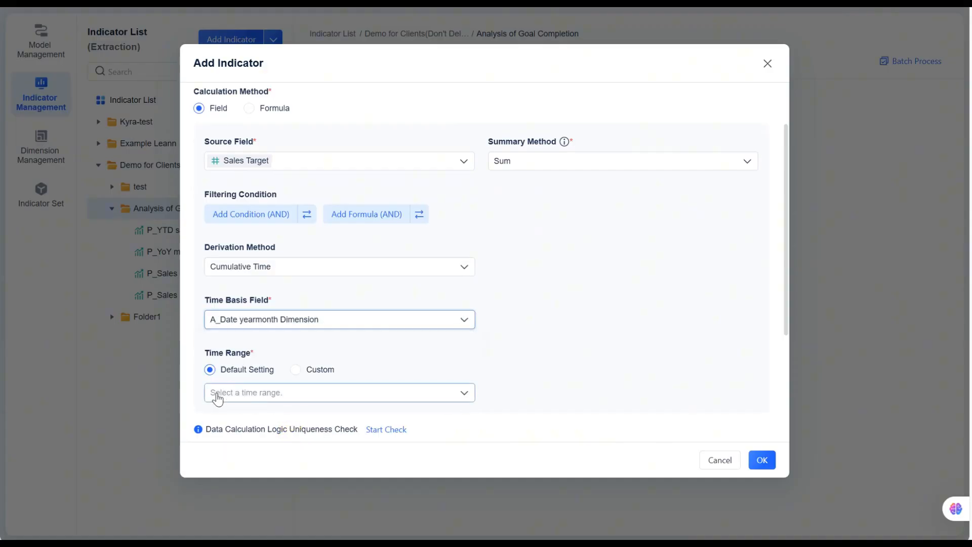
Save the P_Current year sales target indicator with the This Year time range and preview its data
click(218, 398)
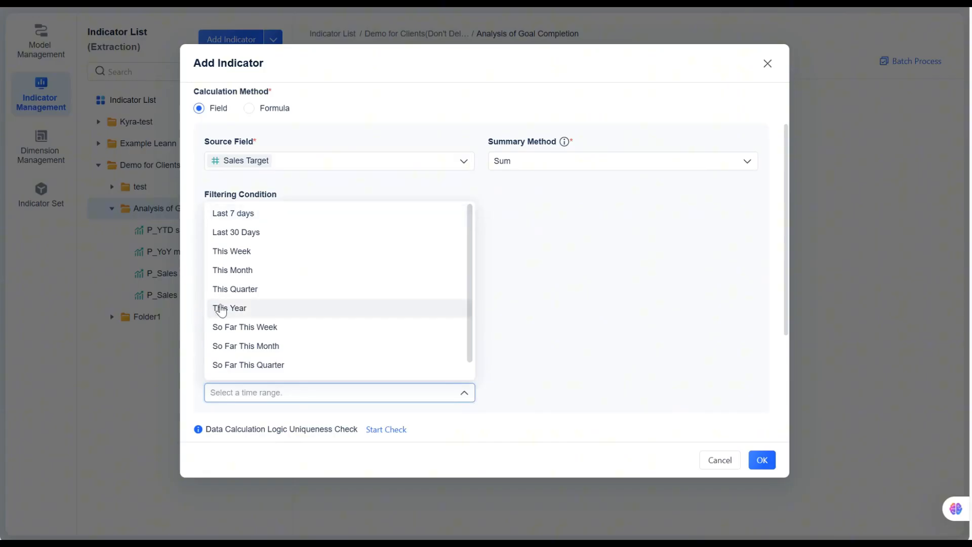
click(222, 309)
scroll(486, 347, down, 4)
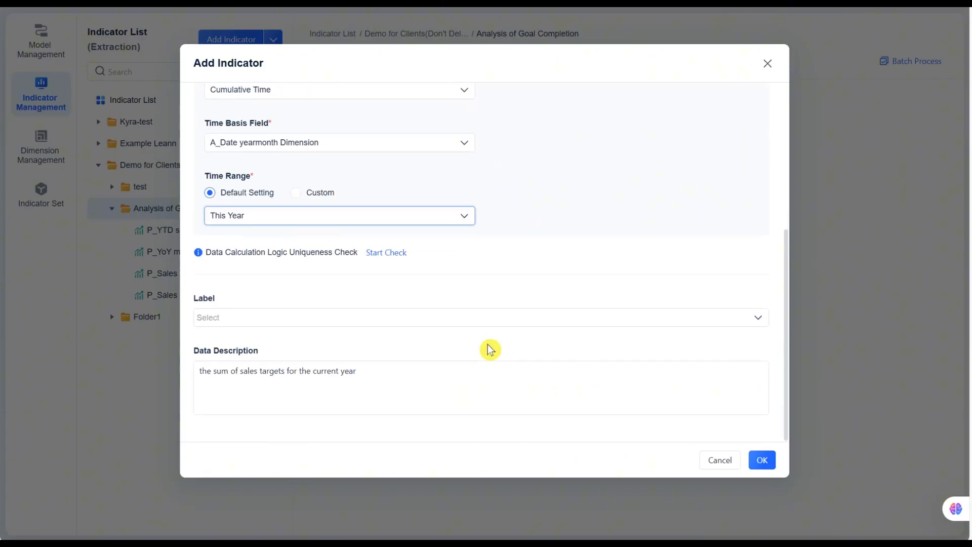
click(766, 461)
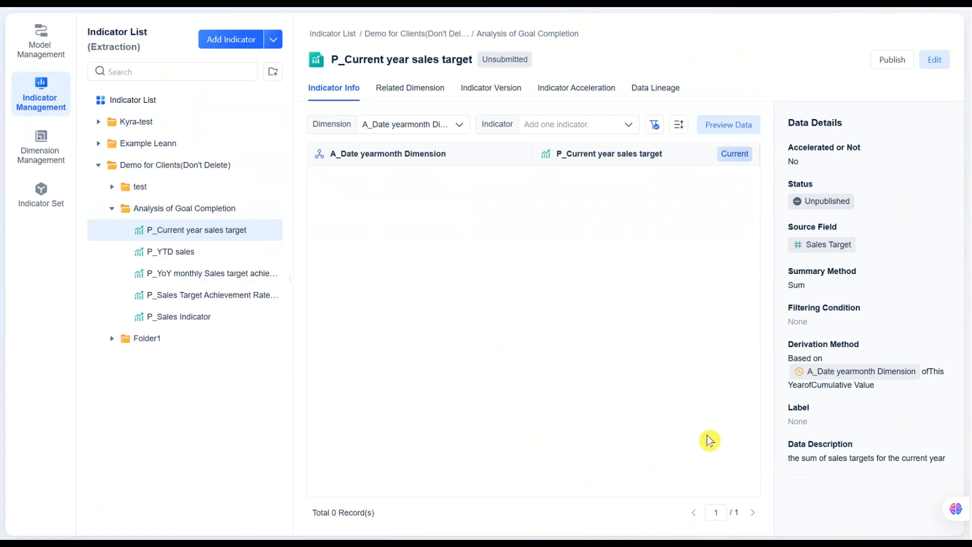
click(726, 126)
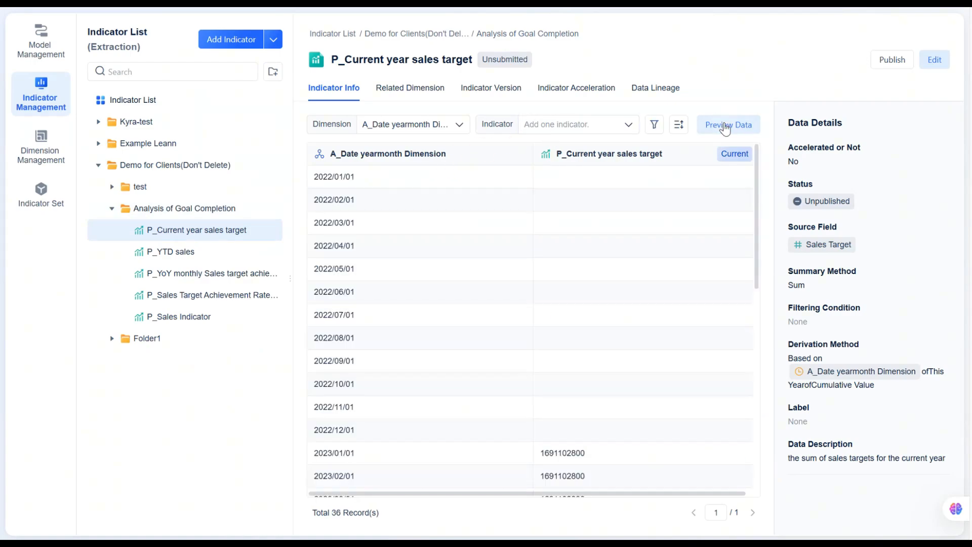
scroll(676, 263, down, 4)
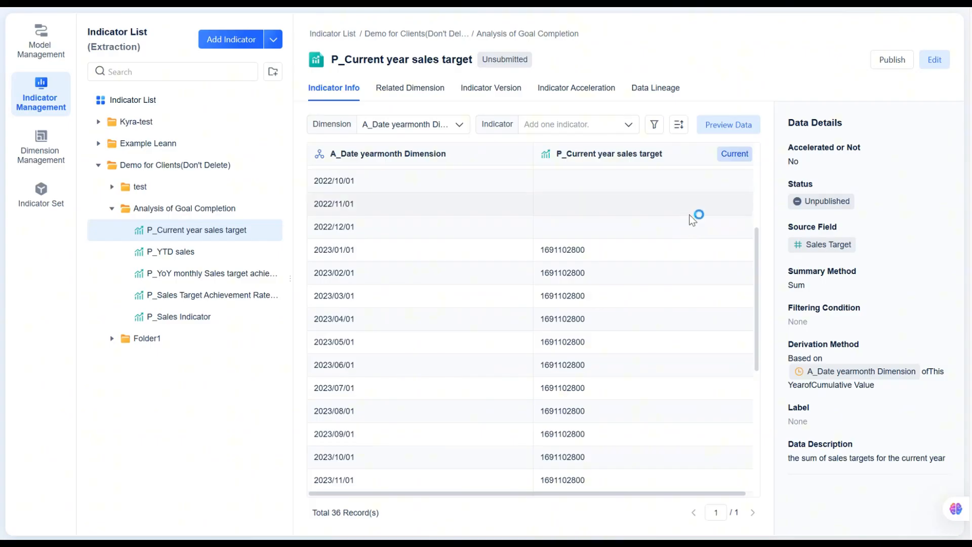
Start an indicator in Analysis of Goal Completion named "P_YTD Sales Target Achievement Rate" with the description "YTD sales / Current Year Sales Target"
click(268, 208)
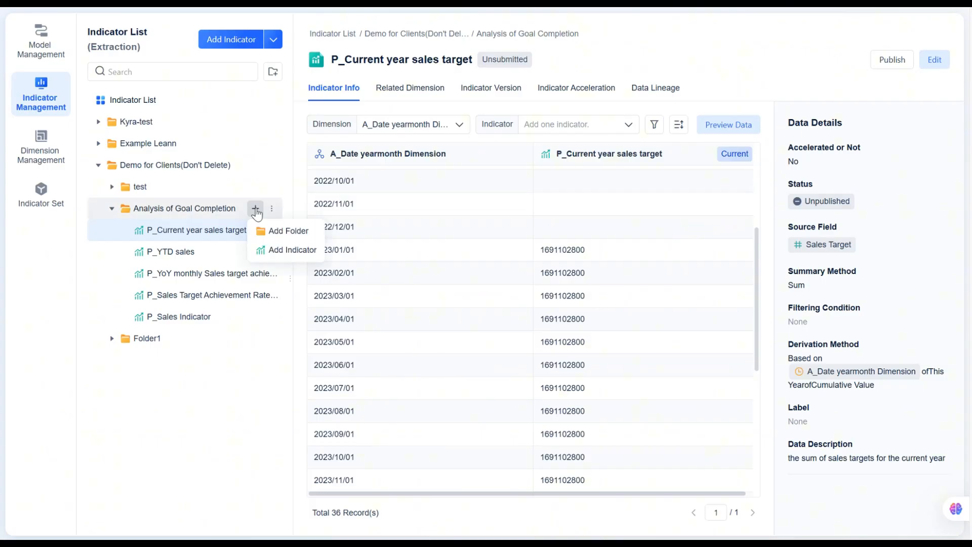
click(275, 250)
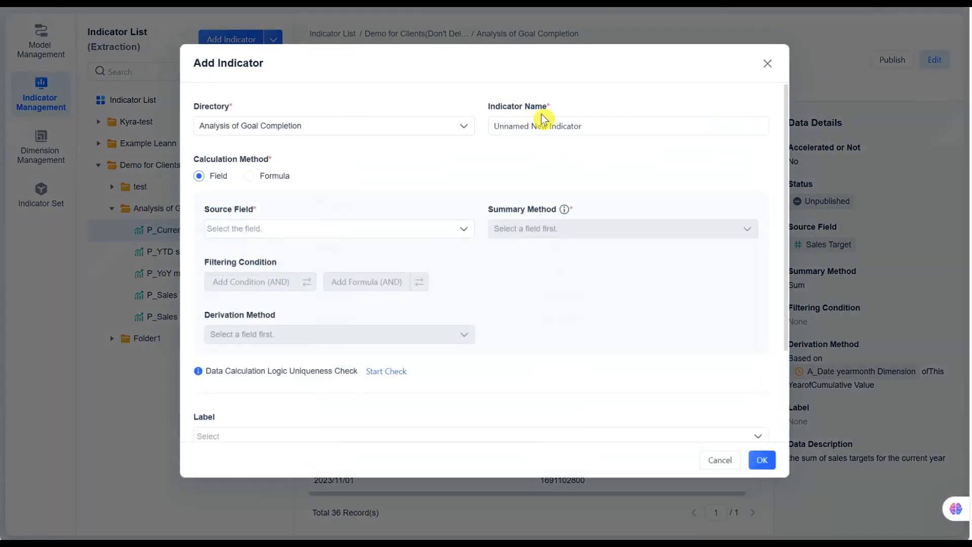
drag(604, 128, 469, 128)
text(P_YTD Sales Target Achievement Rate)
scroll(639, 147, down, 3)
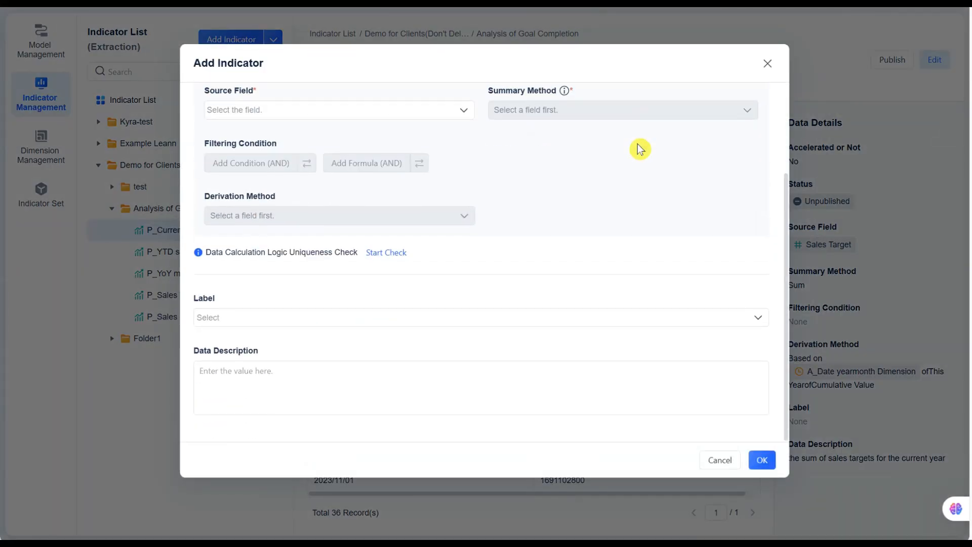
click(444, 391)
text(YTD sales / Current Year Sales Target)
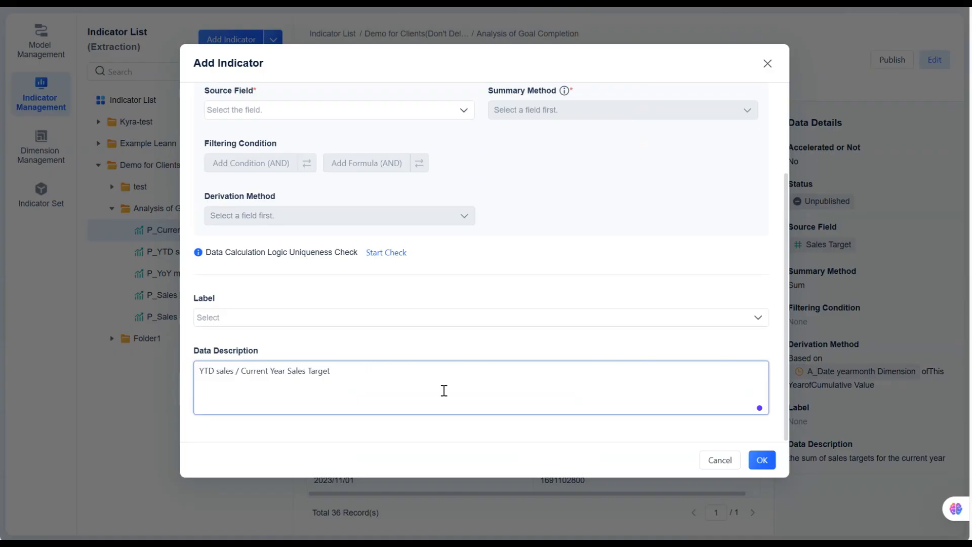
Switch the calculation method to Formula and build P_YTD sales / P_Current year sales target from the Analysis of Goal Completion indicators
scroll(448, 349, up, 3)
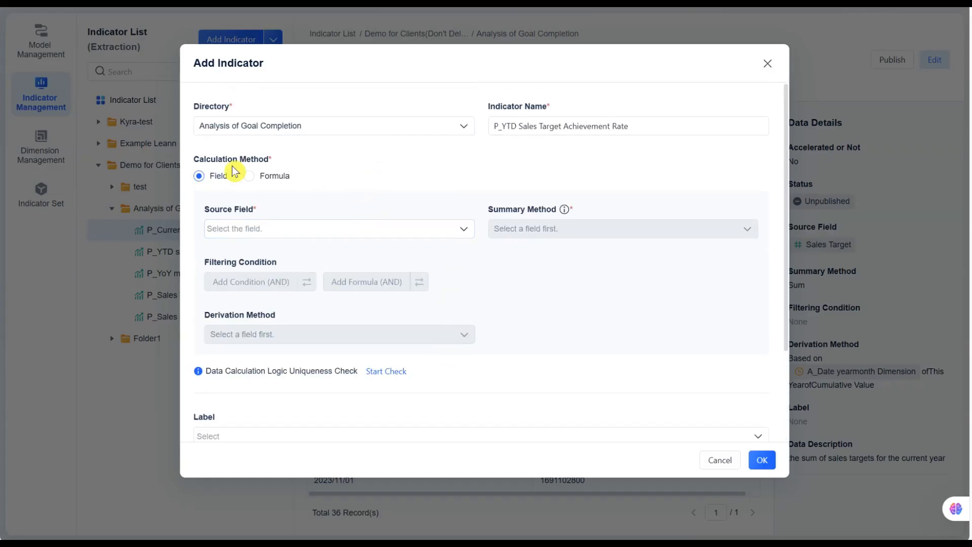
click(250, 176)
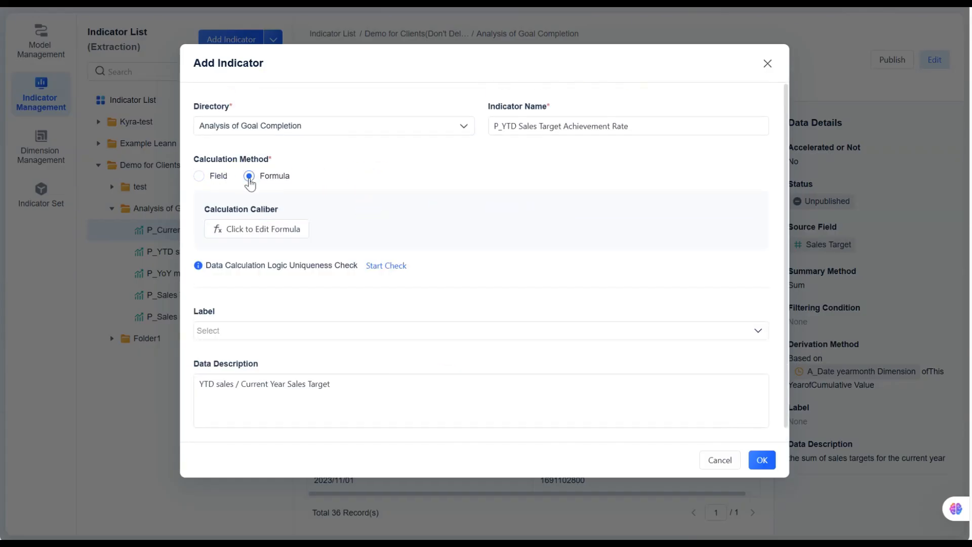
click(261, 230)
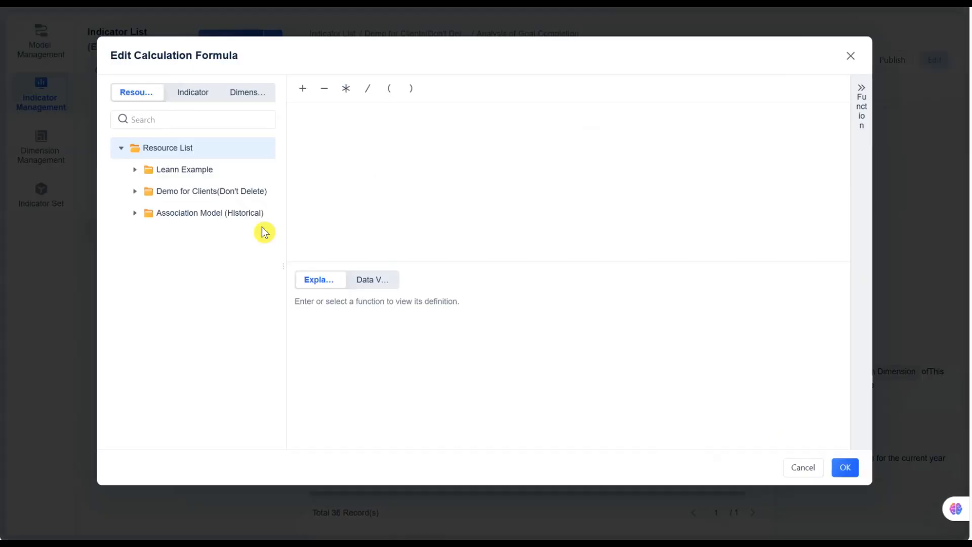
click(184, 92)
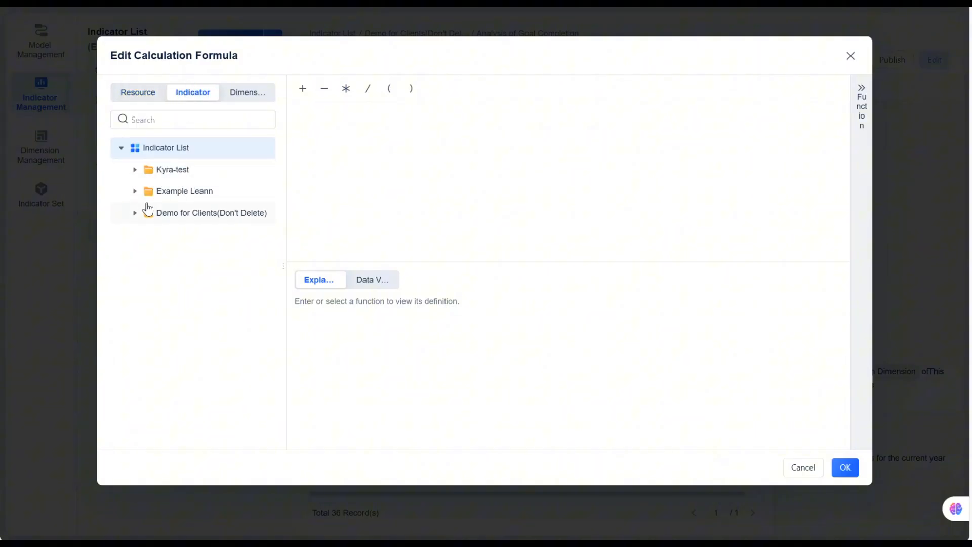
click(134, 213)
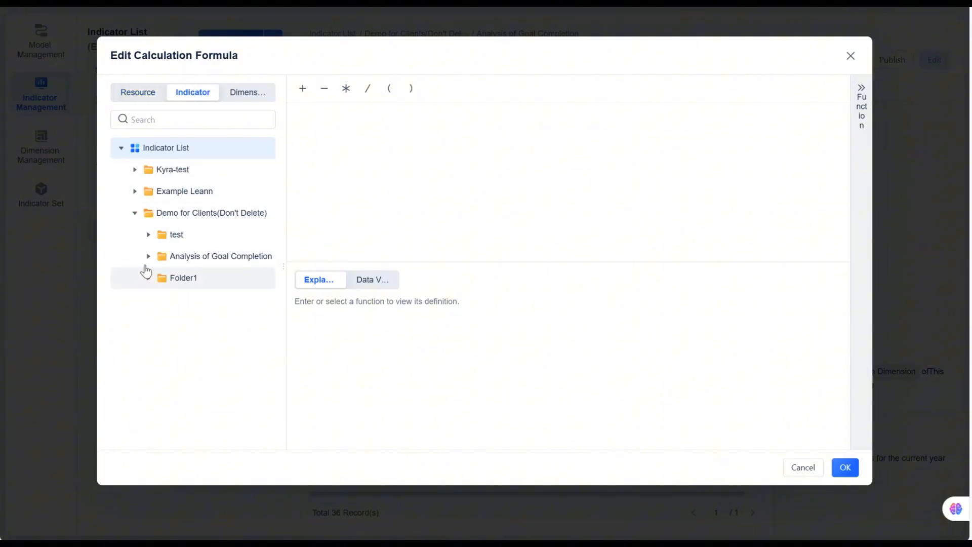
click(148, 256)
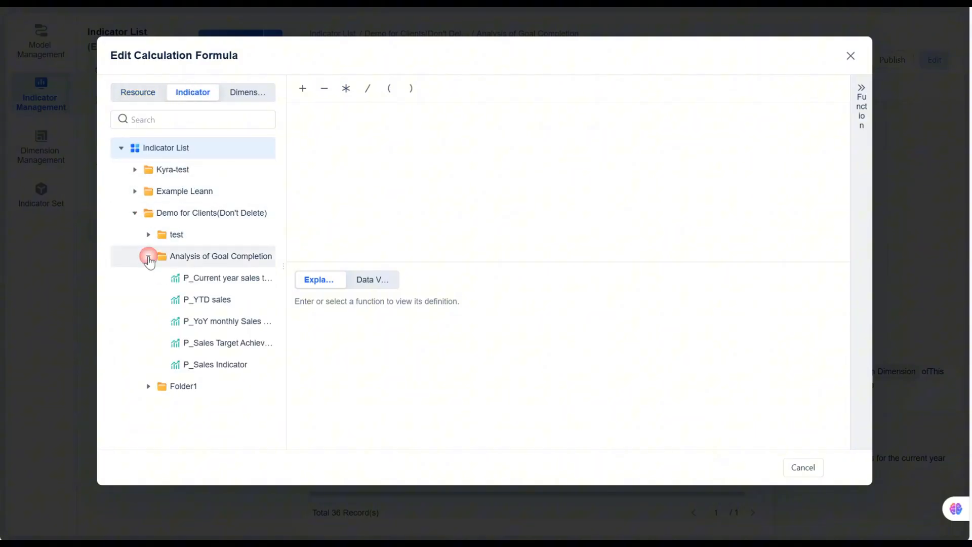
click(187, 302)
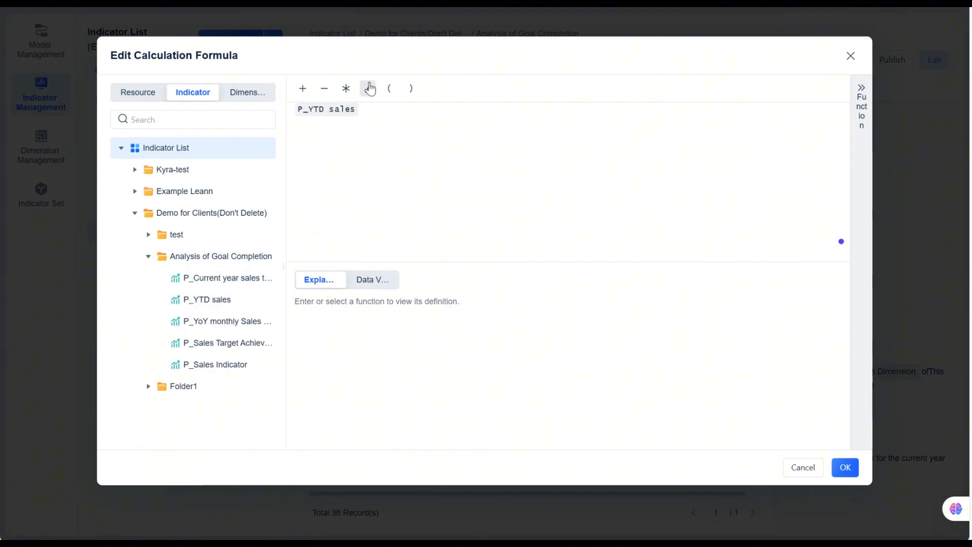
click(370, 89)
click(235, 278)
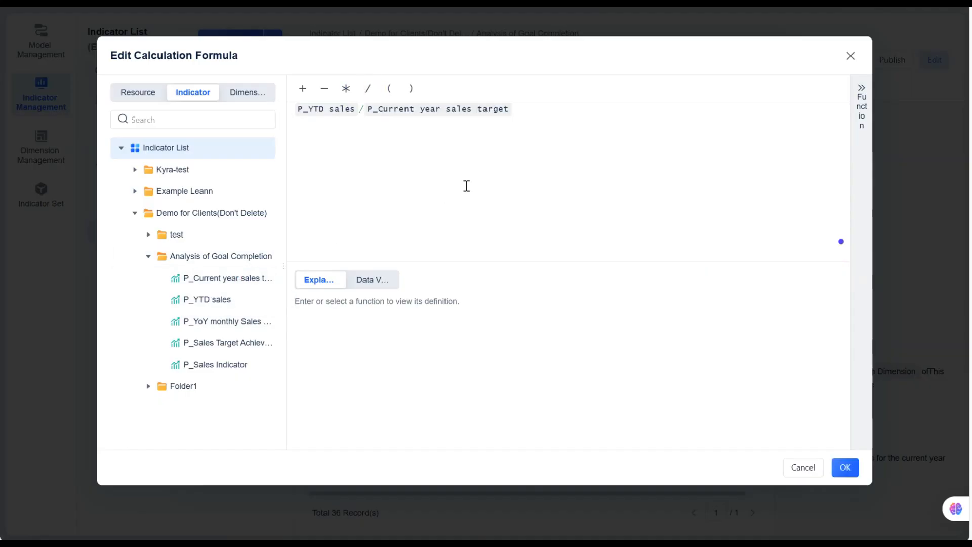
Open the formula's data verification and choose the related A_Date yearmonth Dimension as its dimension
click(370, 283)
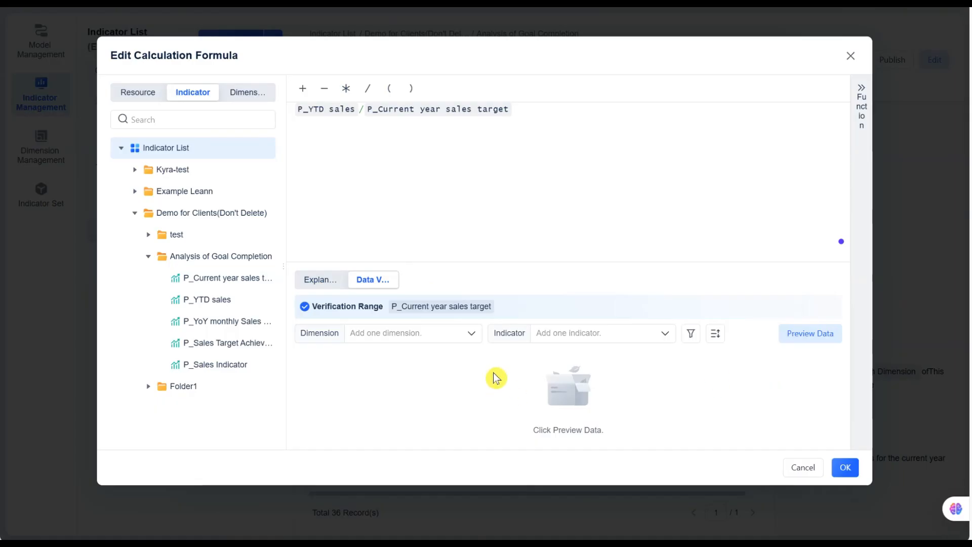
click(470, 336)
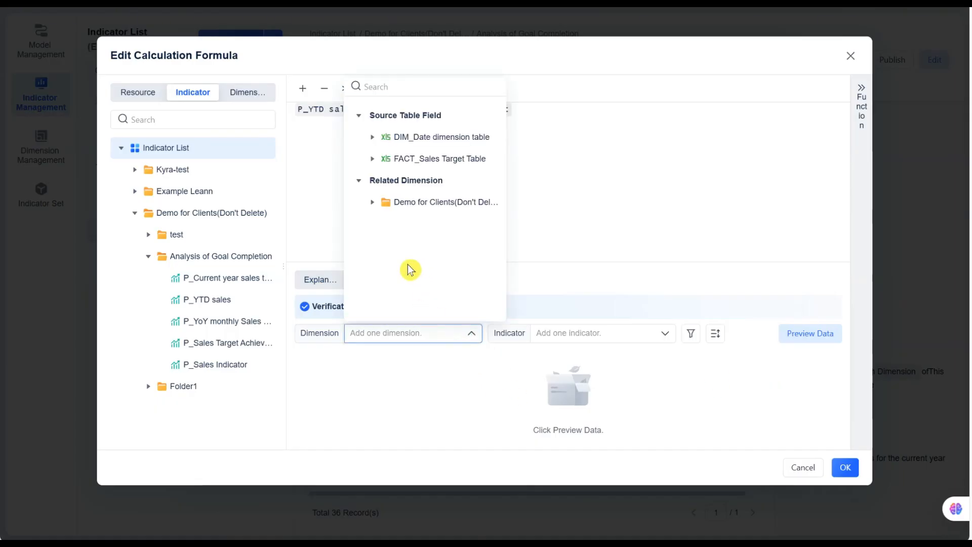
click(372, 202)
click(386, 223)
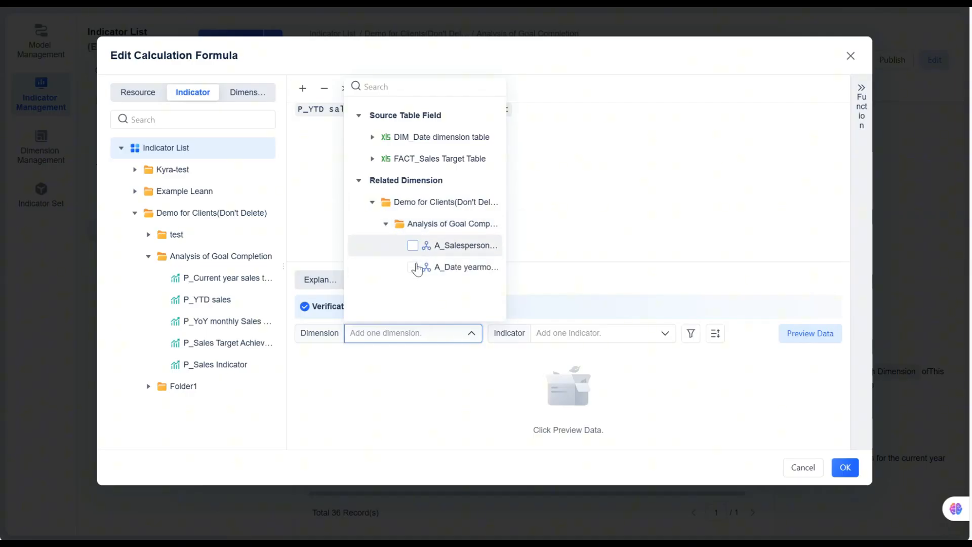
click(417, 268)
Add the related indicators P_Current year sales target and P_YTD sales to the verification data for comparison
click(610, 341)
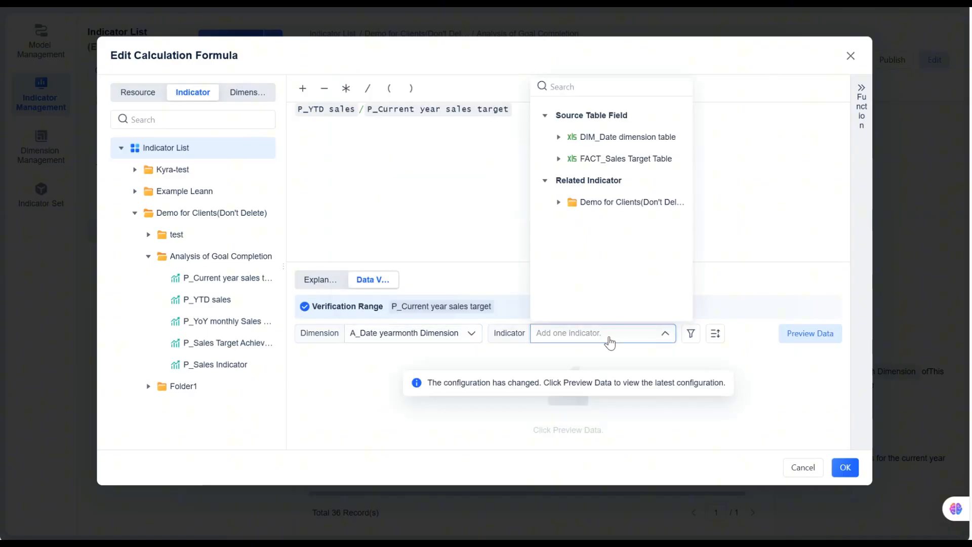
click(559, 202)
click(572, 245)
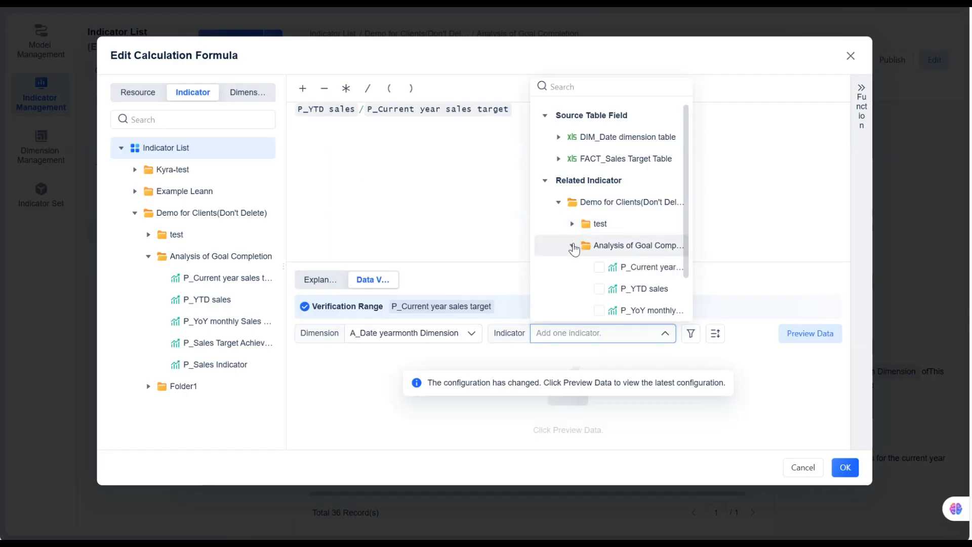
click(599, 267)
click(599, 289)
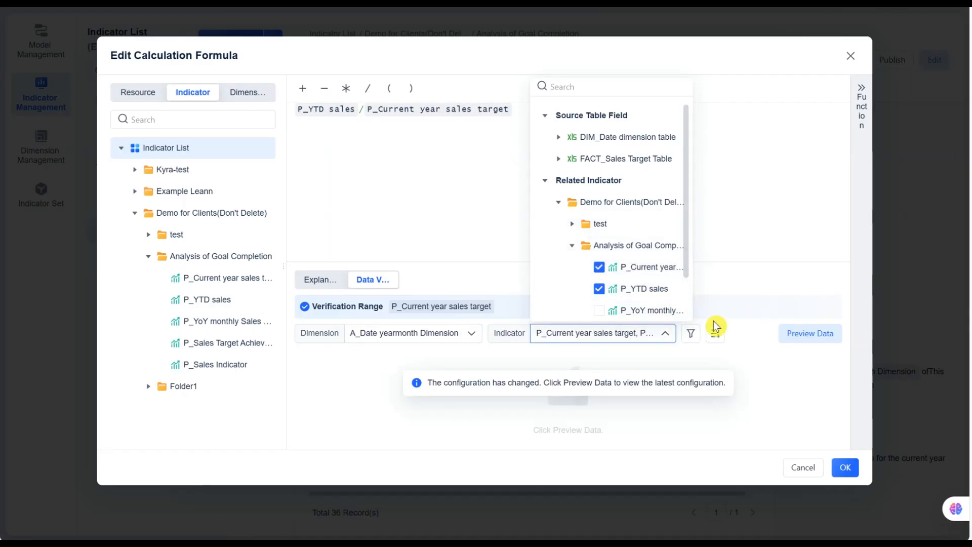
Preview the formula's verification data through the 2023 months and save the P_YTD Sales Target Achievement Rate indicator
click(788, 334)
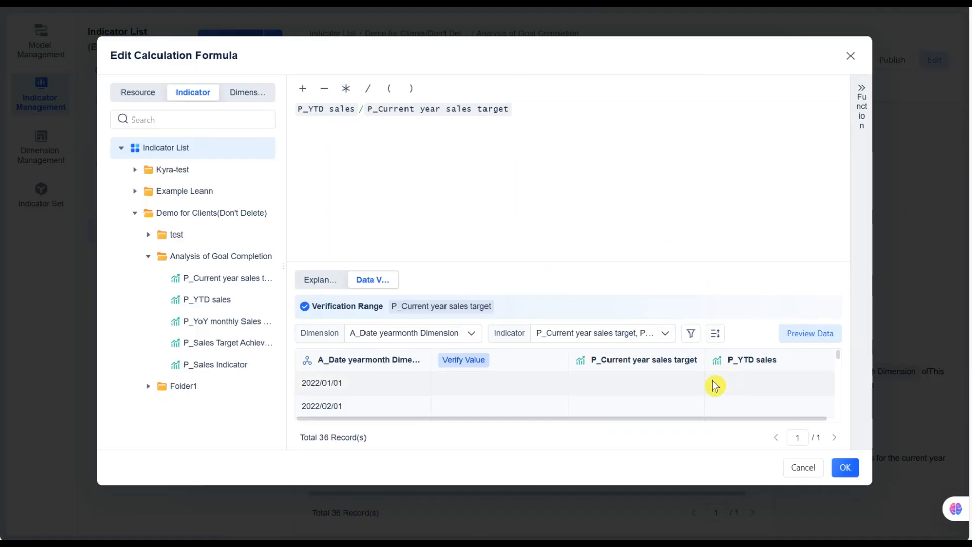
scroll(714, 389, down, 5)
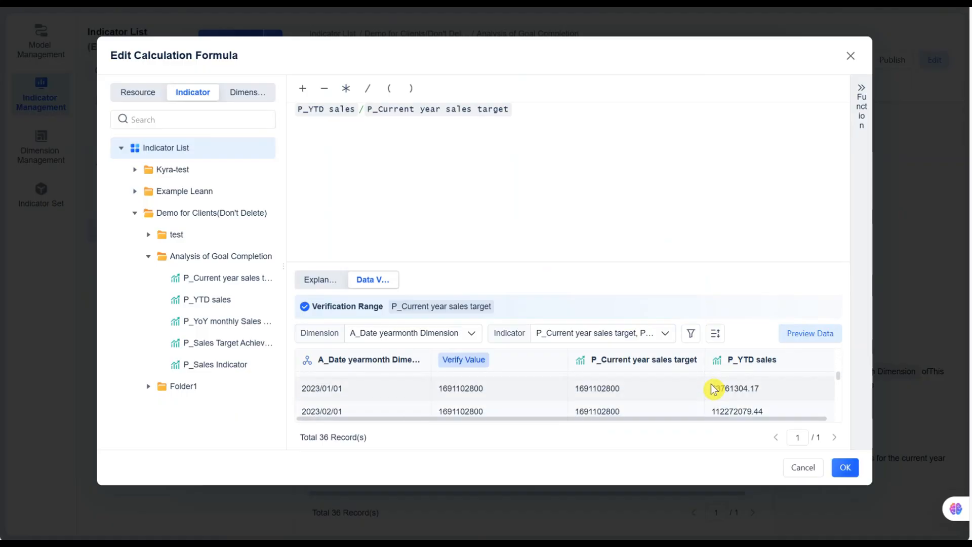
scroll(721, 393, down, 2)
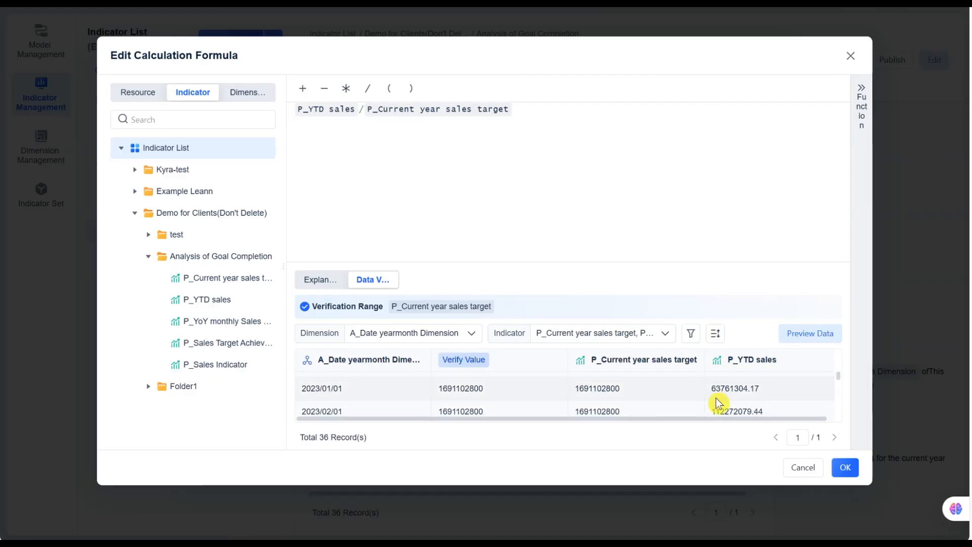
scroll(711, 403, down, 1)
scroll(707, 405, down, 3)
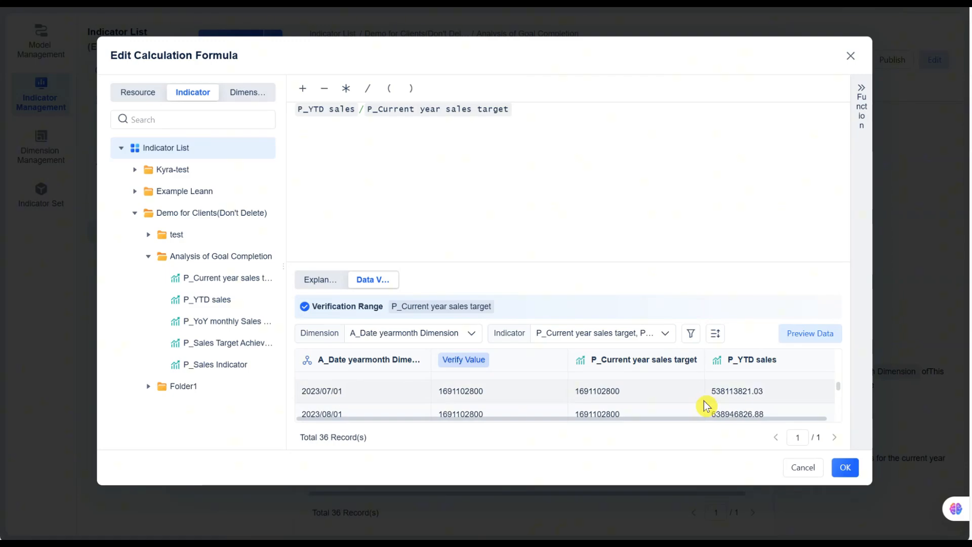
scroll(707, 405, down, 3)
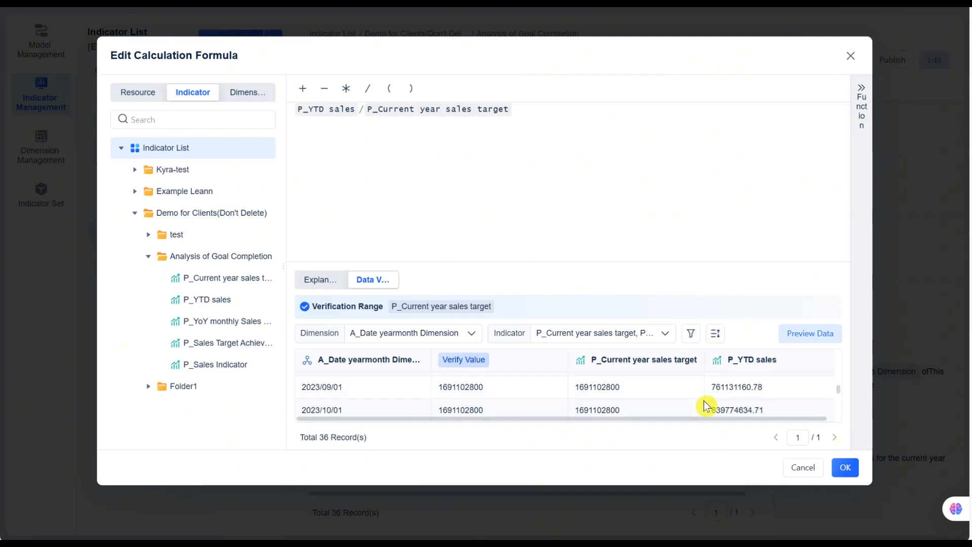
click(843, 470)
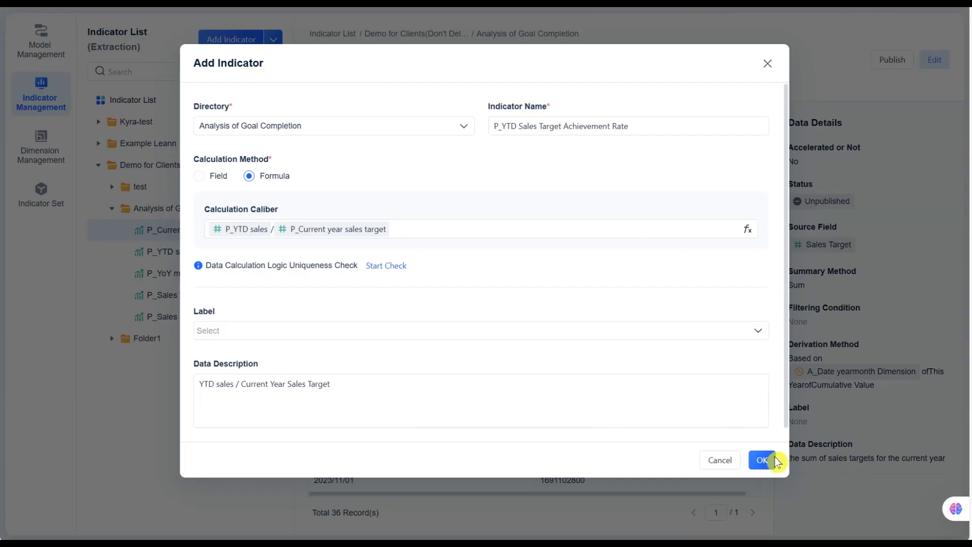
click(774, 465)
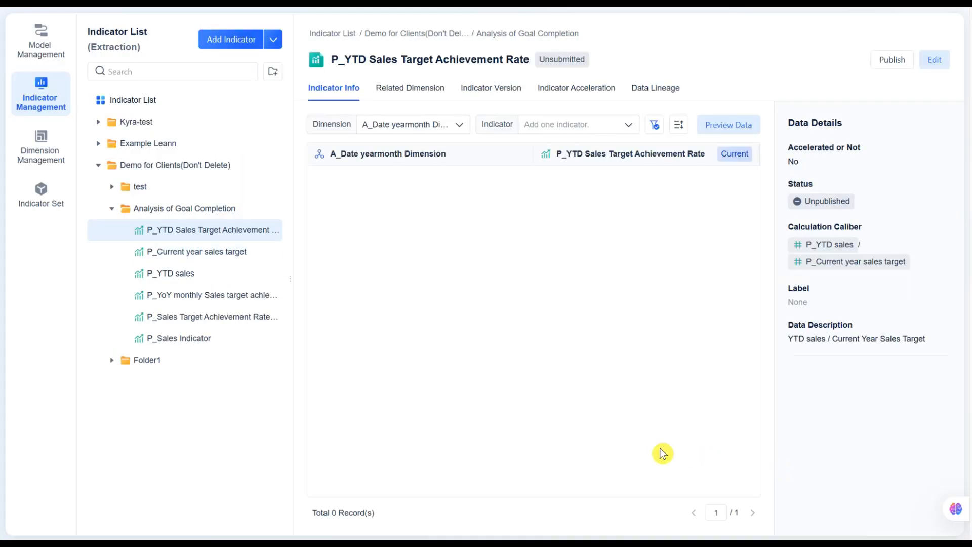